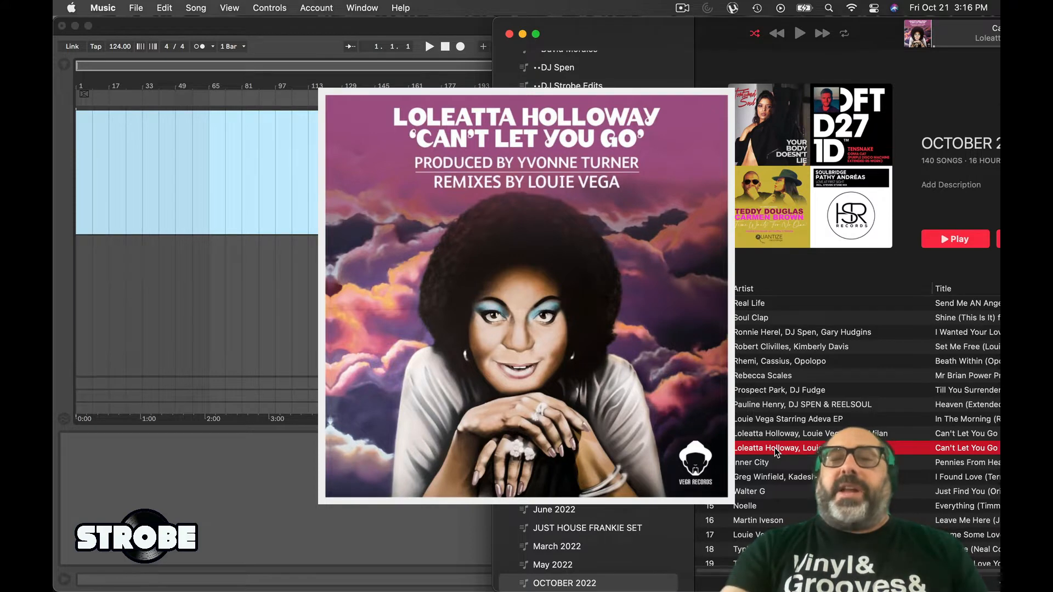
Import the song "Can't Let You Go" by Loleatta Holloway from the Music library at the start of the audio track.
{"action": "left_click_drag", "start_coordinate": [775, 452], "coordinate": [87, 175]}
{"action": "left_click", "coordinate": [133, 125]}
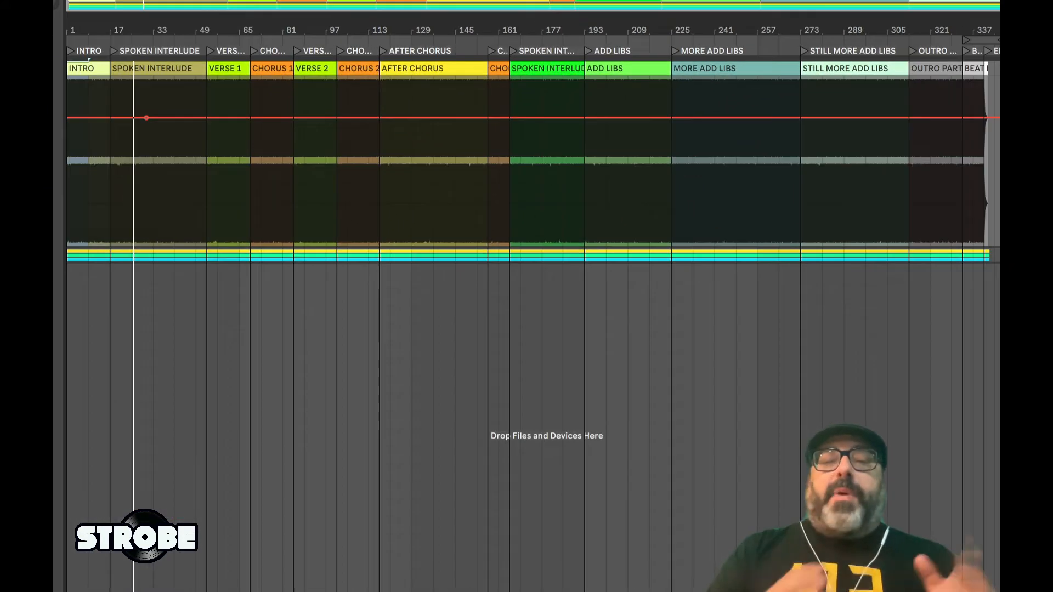
Jump through the song's sections from INTRO to CHORUS 2, ADD LIBS, STILL MORE ADD LIBS and BEATS to review the arrangement.
{"action": "left_click", "coordinate": [76, 66]}
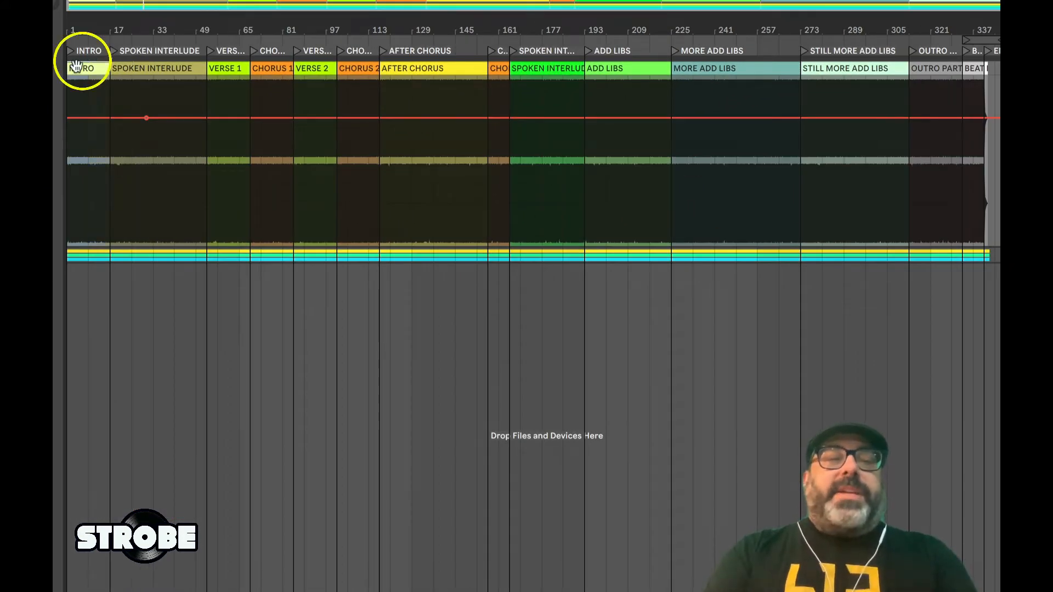
{"action": "left_click", "coordinate": [339, 50]}
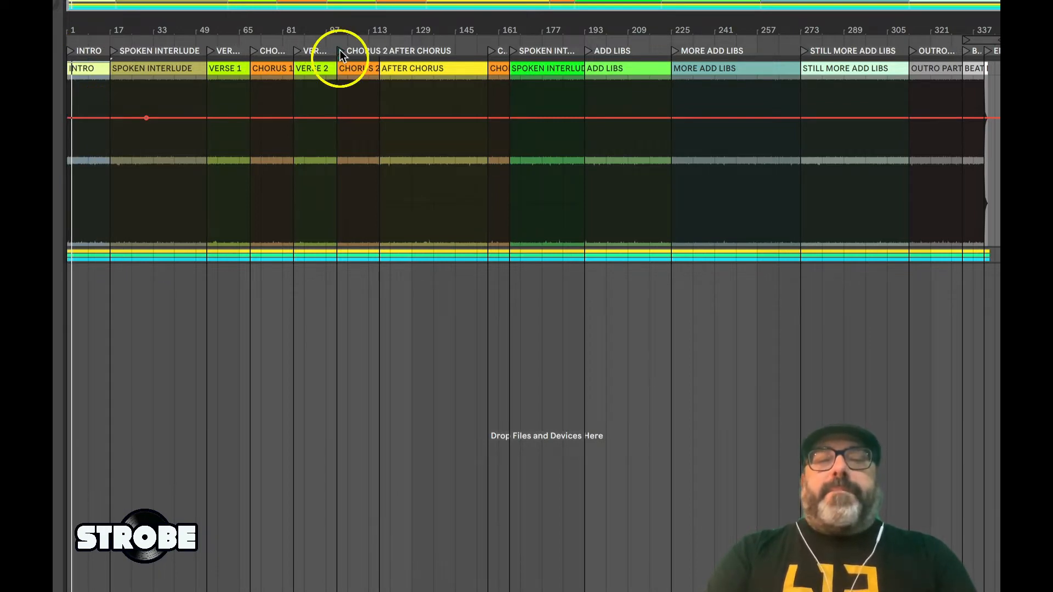
{"action": "left_click", "coordinate": [585, 50]}
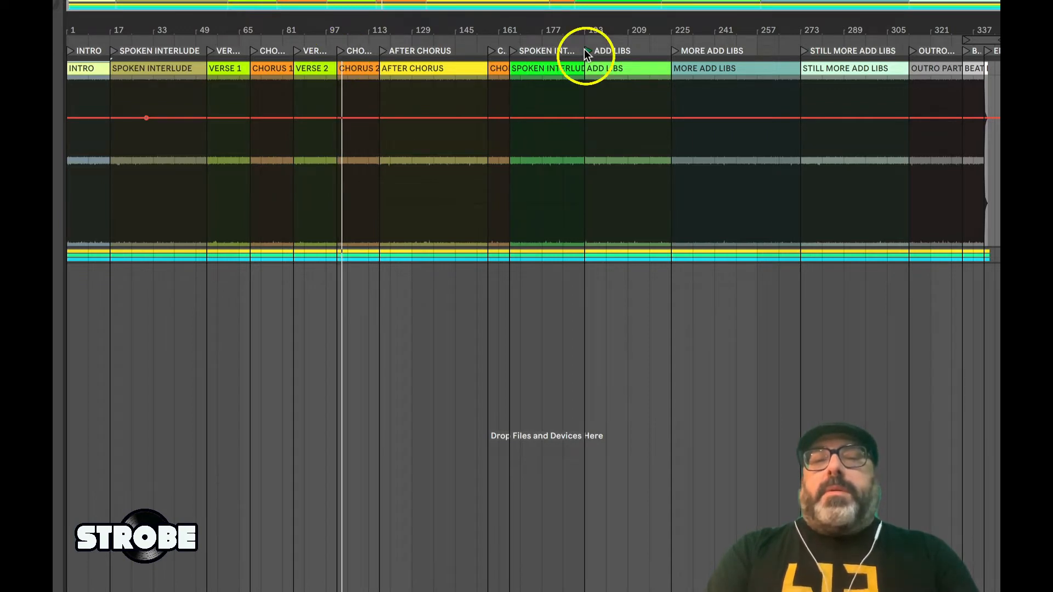
{"action": "left_click", "coordinate": [802, 50]}
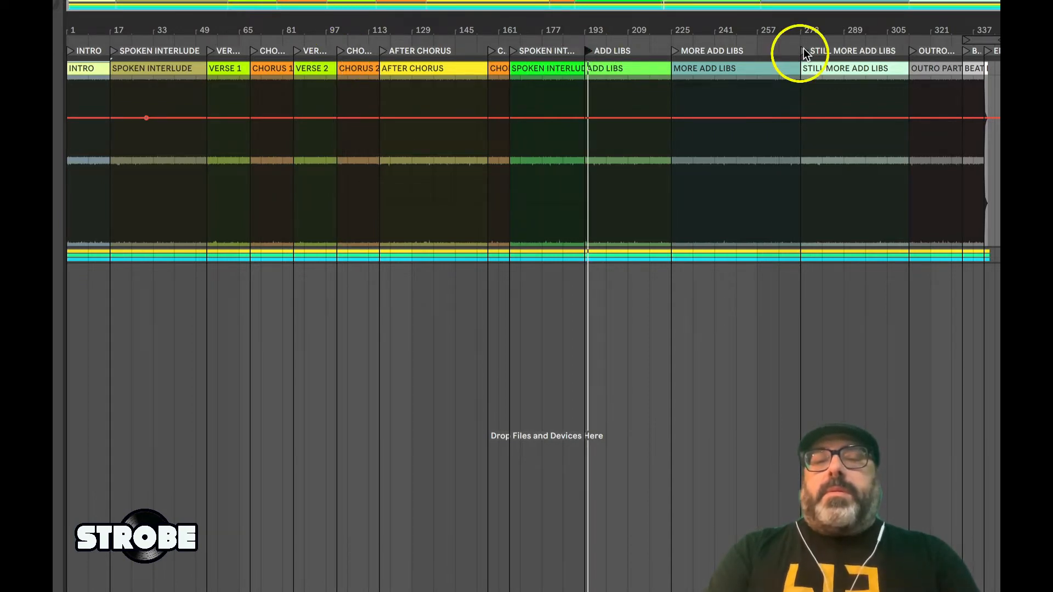
{"action": "left_click", "coordinate": [963, 51]}
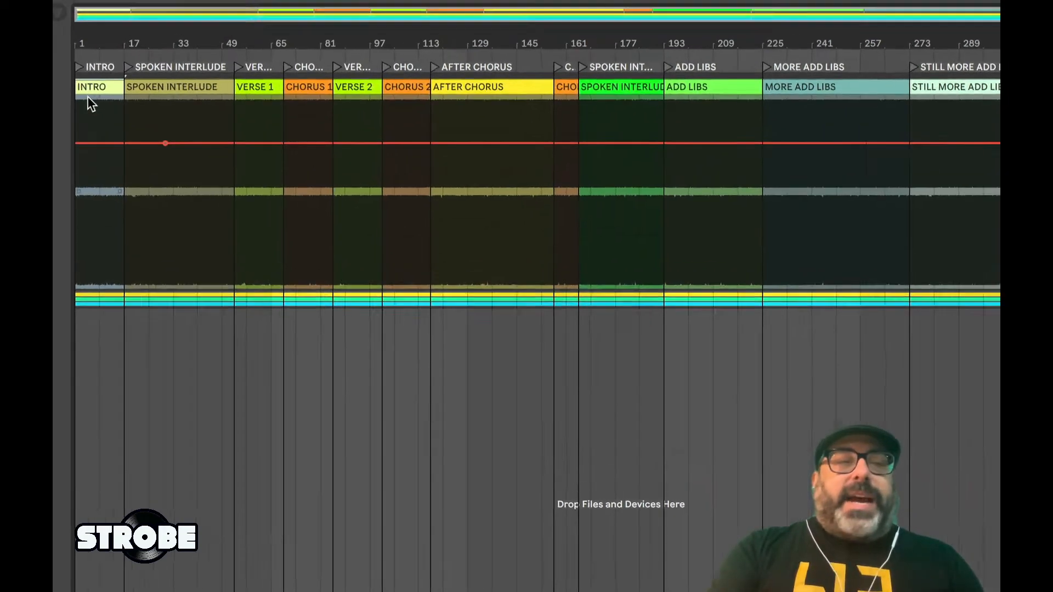
Insert eight bars of empty time before the INTRO and fill them with a copy of the BEATS clip from bar 341.
{"action": "key", "text": "super+i"}
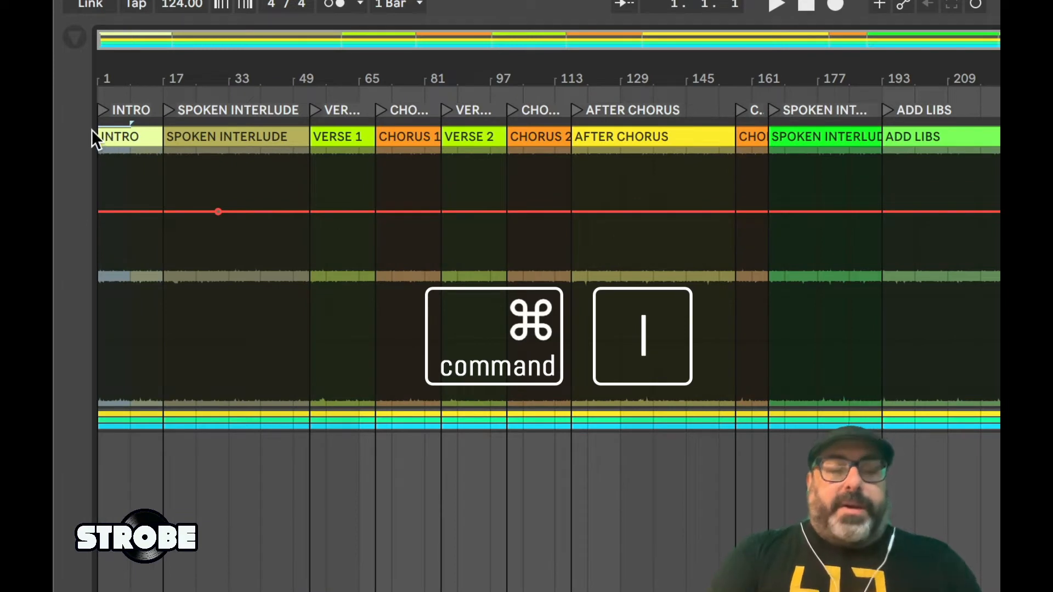
{"action": "key", "text": "super+i"}
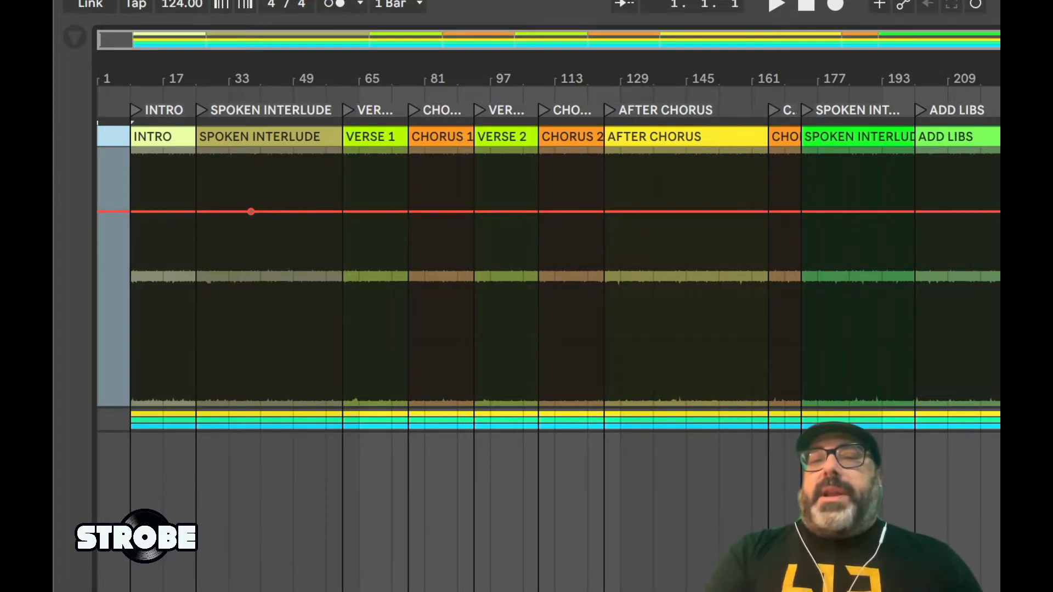
{"action": "scroll", "coordinate": [548, 274], "scroll_direction": "up", "scroll_amount": 5}
{"action": "scroll", "coordinate": [548, 274], "scroll_direction": "right", "scroll_amount": 4}
{"action": "scroll", "coordinate": [548, 274], "scroll_direction": "up", "scroll_amount": 5}
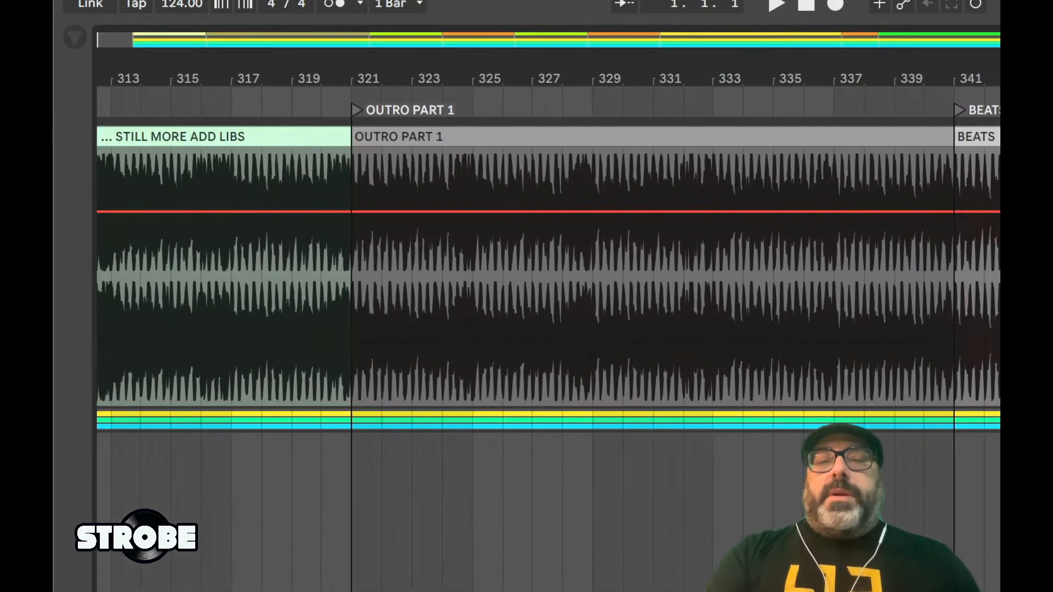
{"action": "left_click", "coordinate": [981, 137]}
{"action": "key", "text": "super+c"}
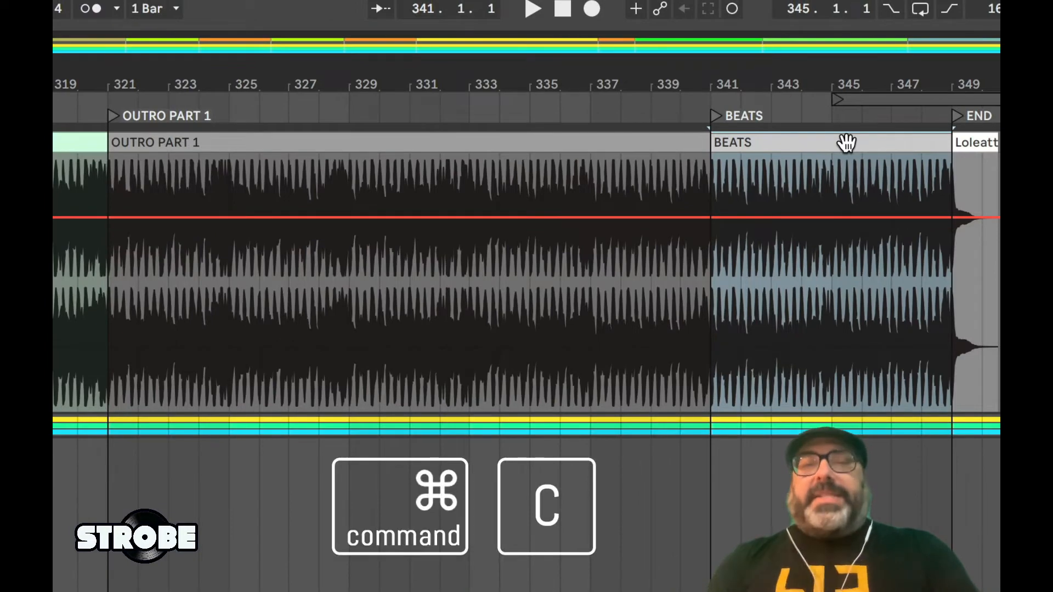
{"action": "mouse_move", "coordinate": [796, 87]}
{"action": "left_mouse_down"}
{"action": "mouse_move", "coordinate": [992, 33]}
{"action": "mouse_move", "coordinate": [1047, 33]}
{"action": "left_mouse_up"}
{"action": "left_click", "coordinate": [76, 160]}
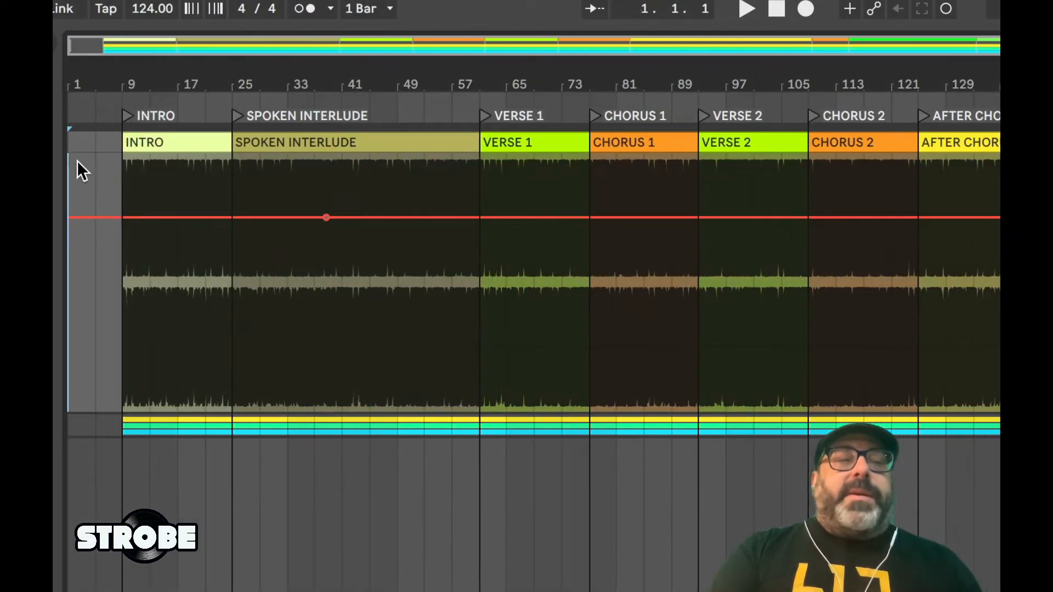
{"action": "key", "text": "super+v"}
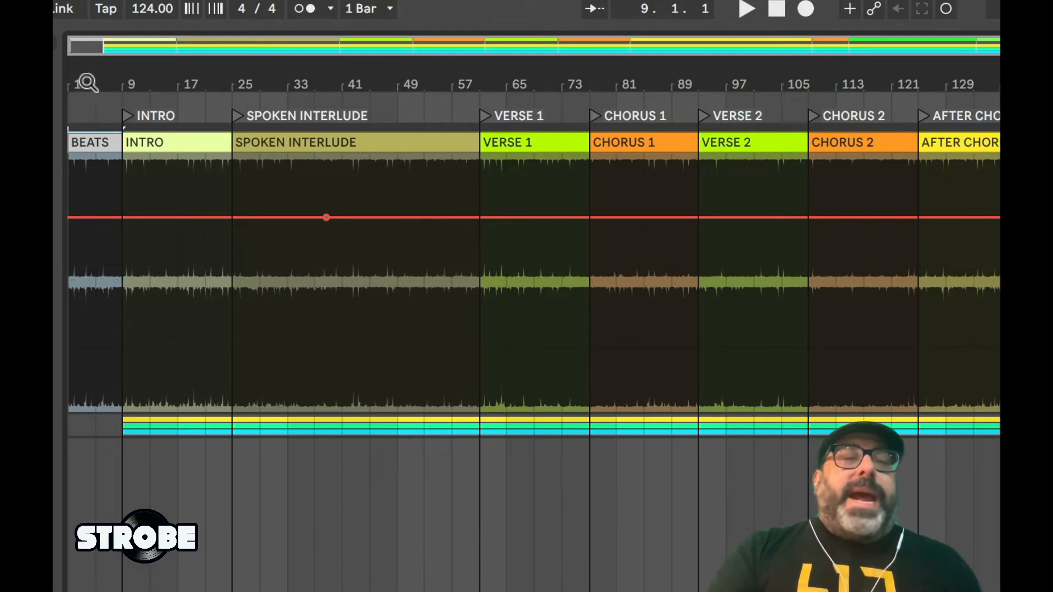
Copy bars 5 to 7 of the opening BEATS clip and paste them over the audio starting at bar 3.
{"action": "left_click_drag", "start_coordinate": [86, 83], "coordinate": [70, 83]}
{"action": "key", "text": "space"}
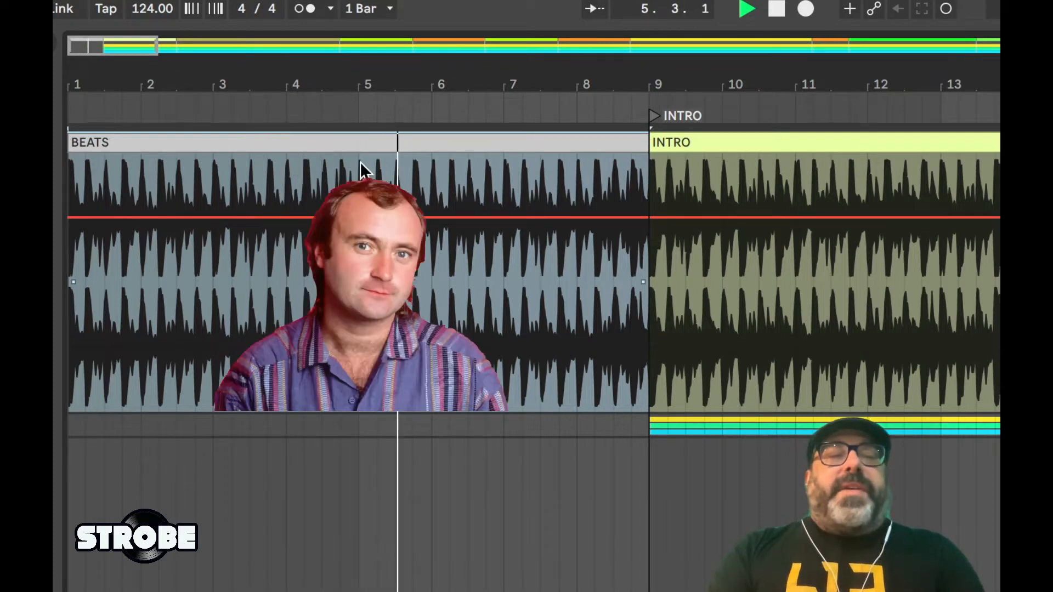
{"action": "left_click_drag", "start_coordinate": [360, 160], "coordinate": [504, 146]}
{"action": "key", "text": "space"}
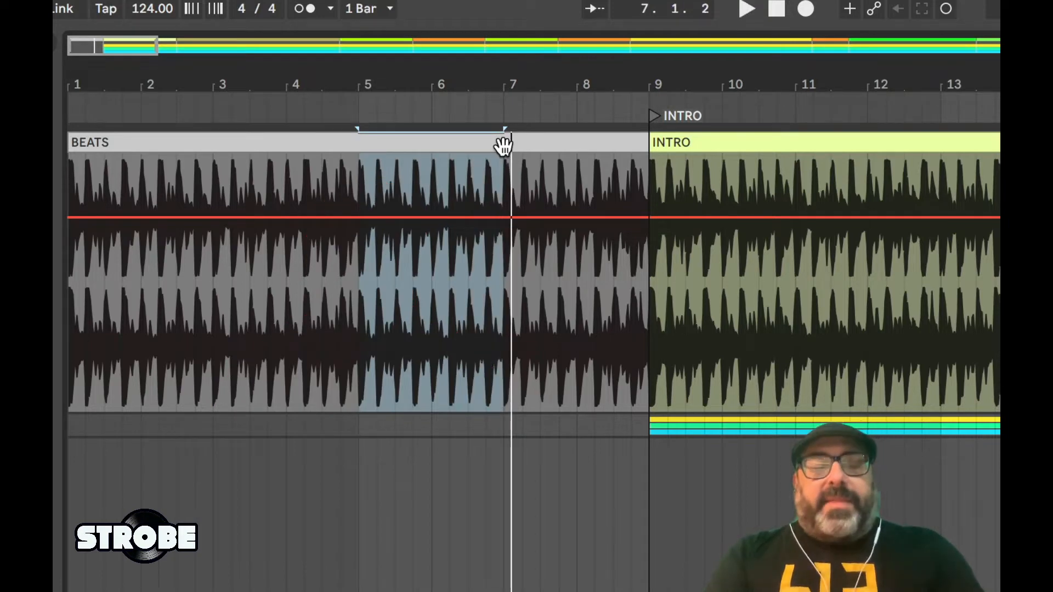
{"action": "key", "text": "super+c"}
{"action": "left_click", "coordinate": [212, 165]}
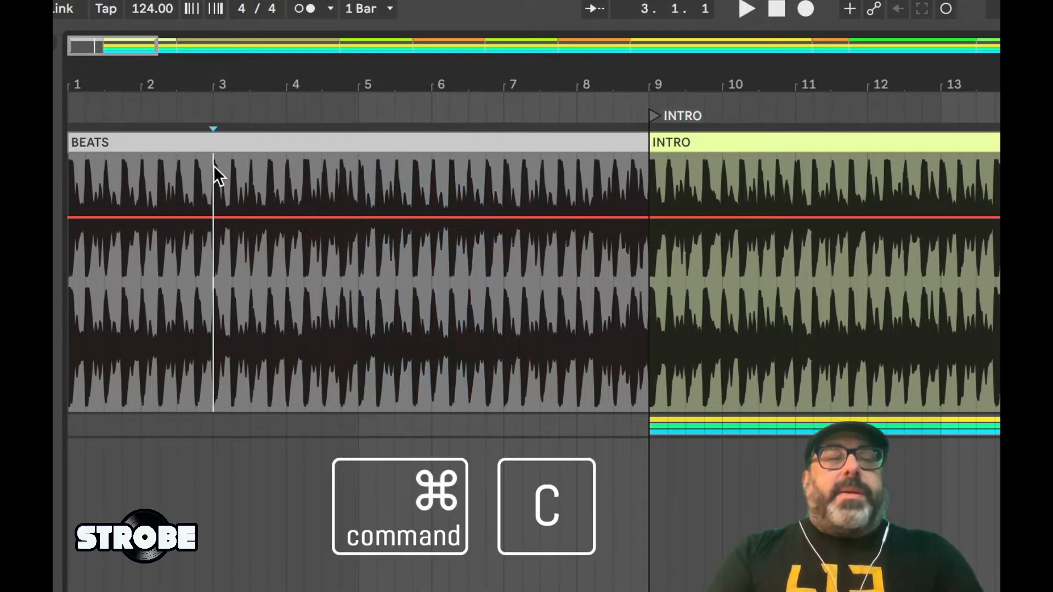
{"action": "key", "text": "super+v"}
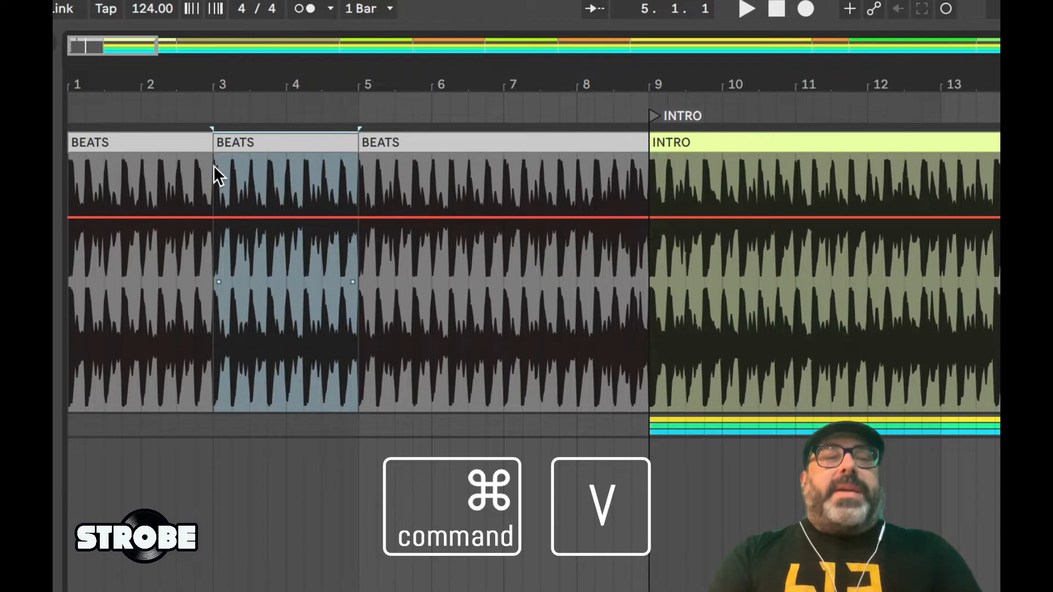
Play back the edited BEATS section and the transition from bar 8 into the INTRO at bar 9.
{"action": "key", "text": "space"}
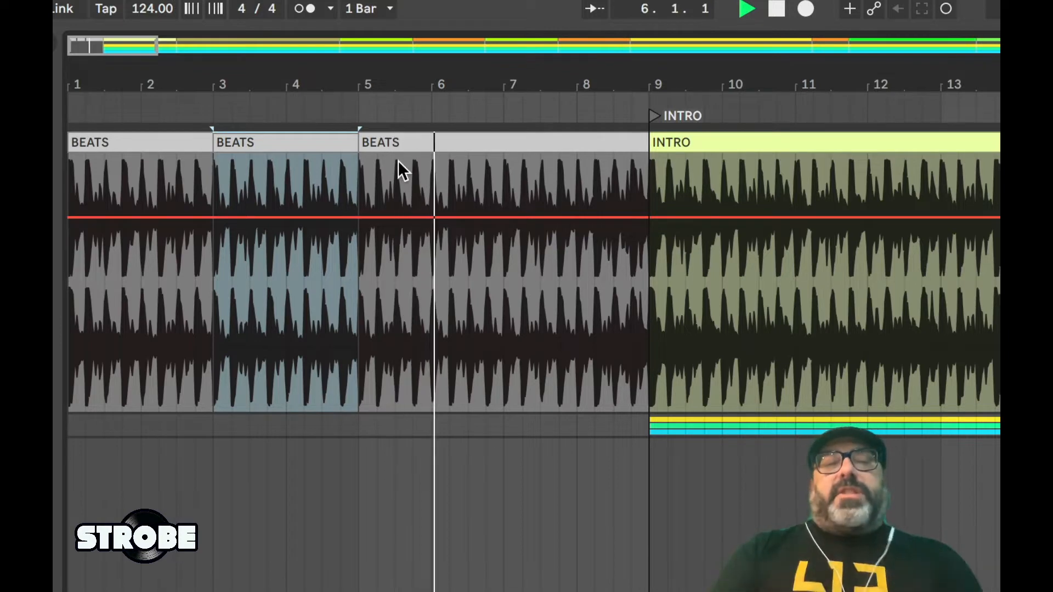
{"action": "key", "text": "space"}
{"action": "left_click", "coordinate": [580, 160]}
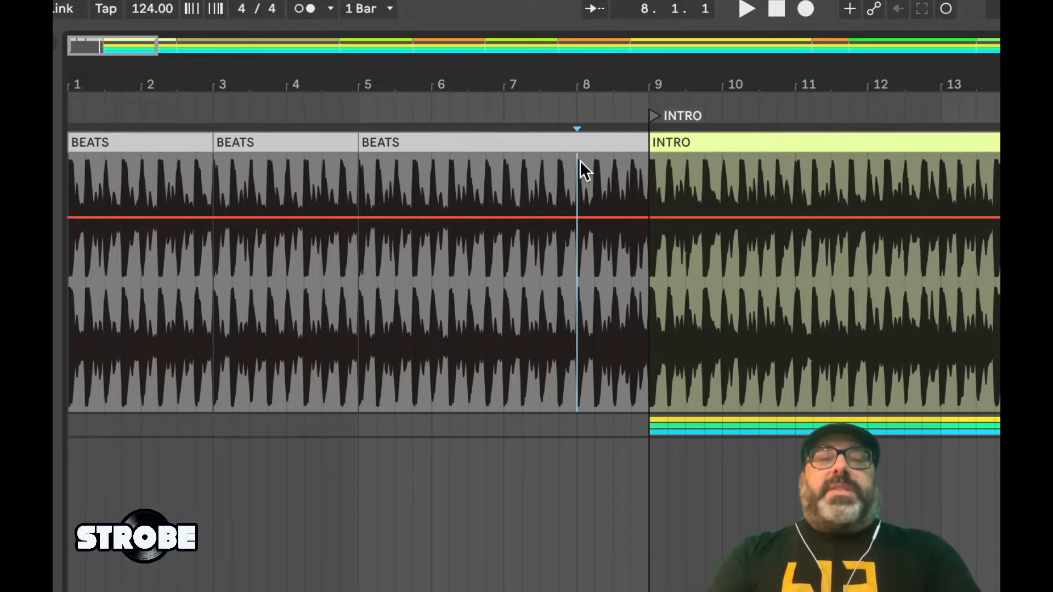
{"action": "key", "text": "space"}
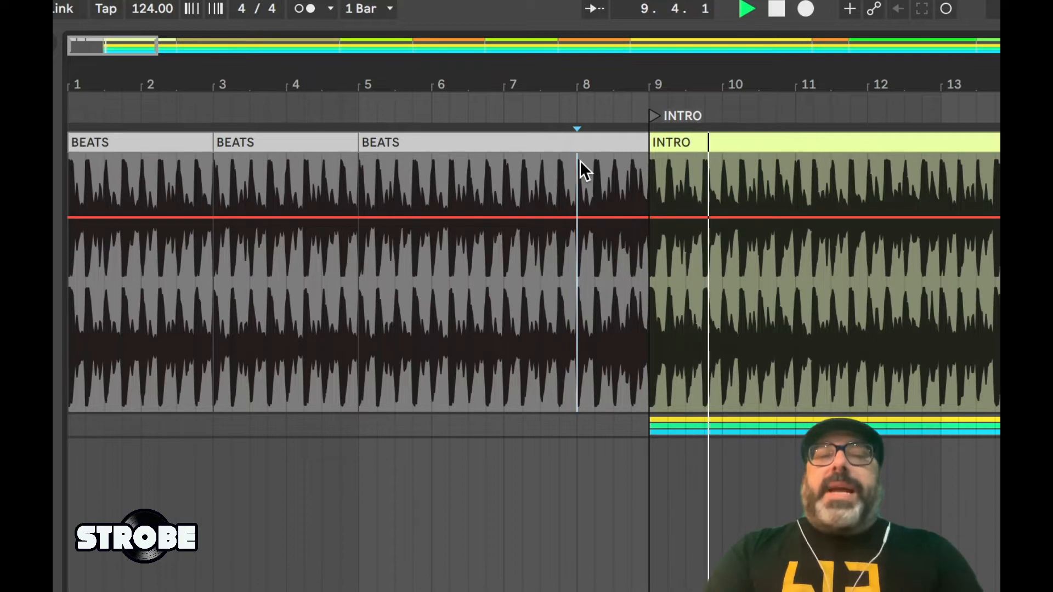
{"action": "key", "text": "space"}
{"action": "key", "text": "space"}
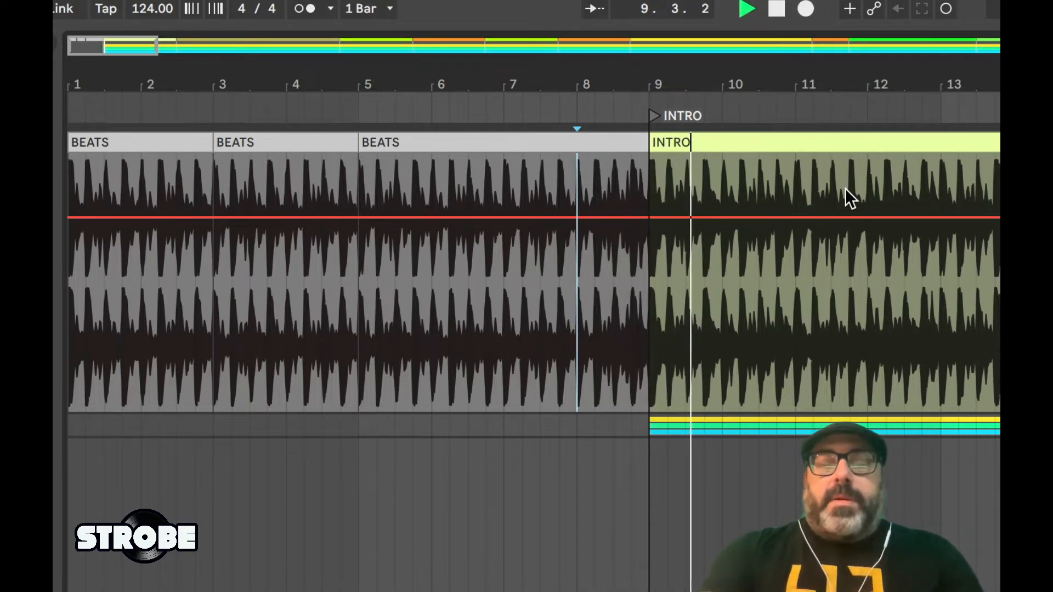
{"action": "key", "text": "space"}
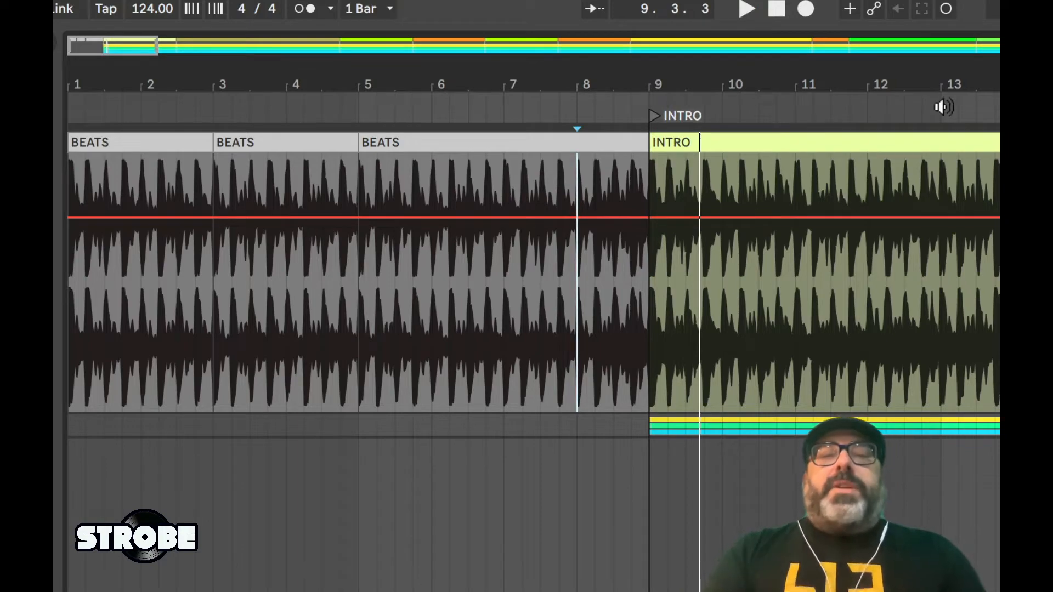
Delete the first SPOKEN INTERLUDE section together with its time, so VERSE 1 directly follows the INTRO at bar 25.
{"action": "left_click_drag", "start_coordinate": [964, 88], "coordinate": [118, 83]}
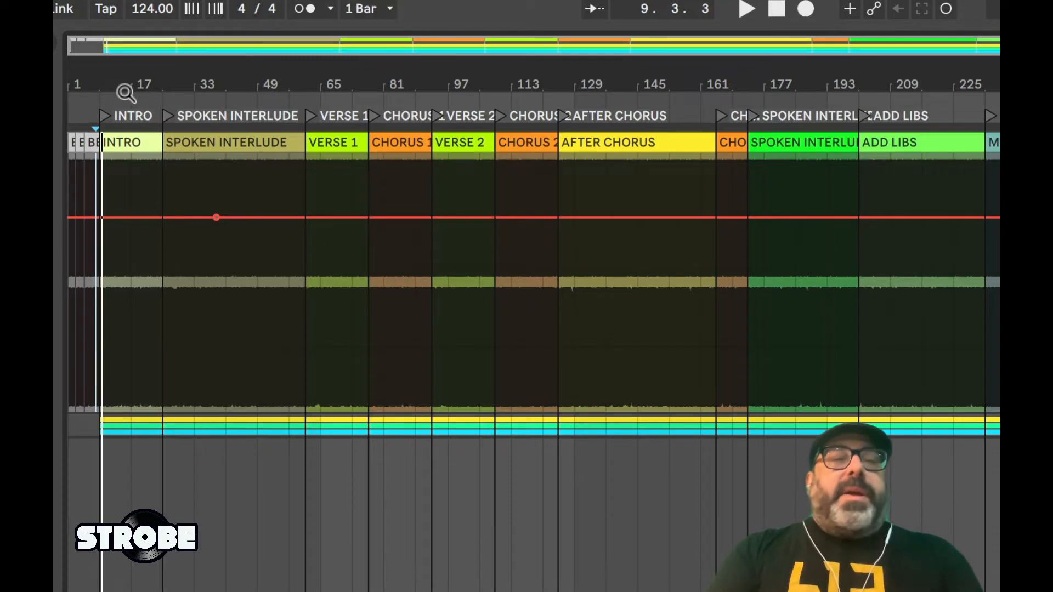
{"action": "left_click_drag", "start_coordinate": [143, 89], "coordinate": [145, 96]}
{"action": "left_click", "coordinate": [173, 166]}
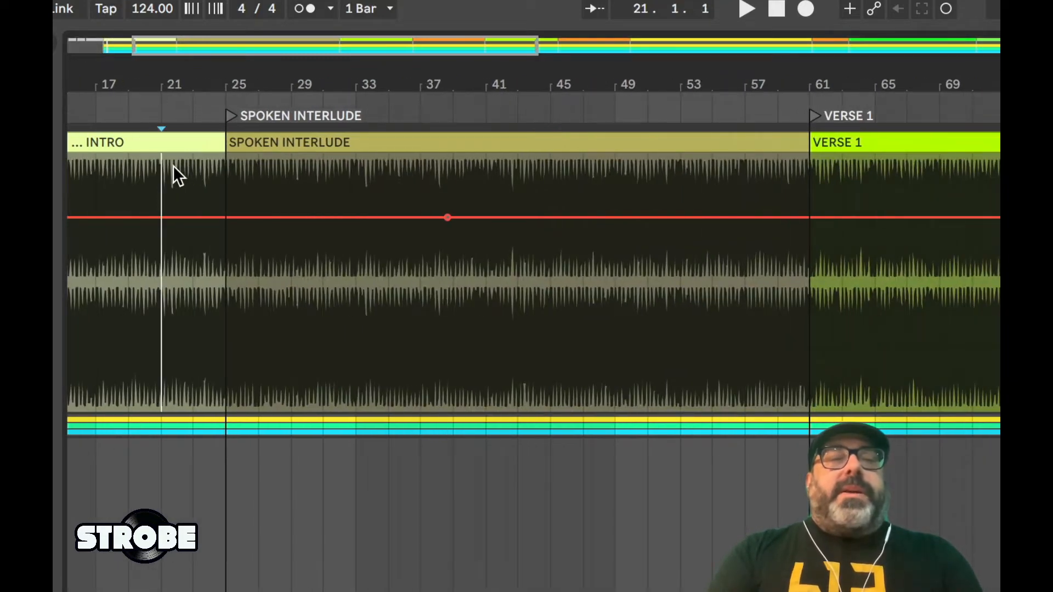
{"action": "key", "text": "space"}
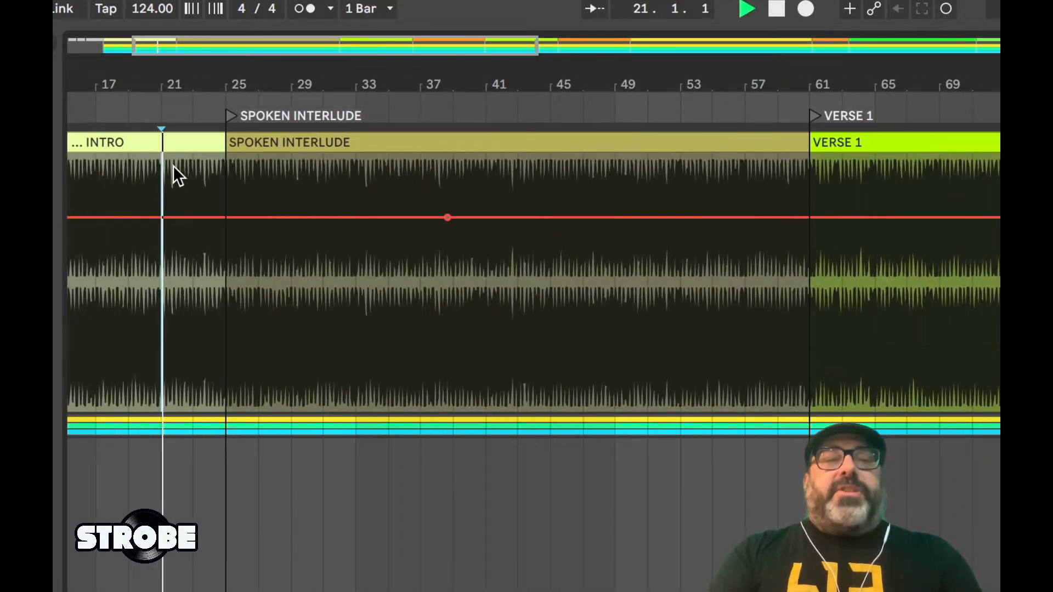
{"action": "left_click", "coordinate": [816, 115]}
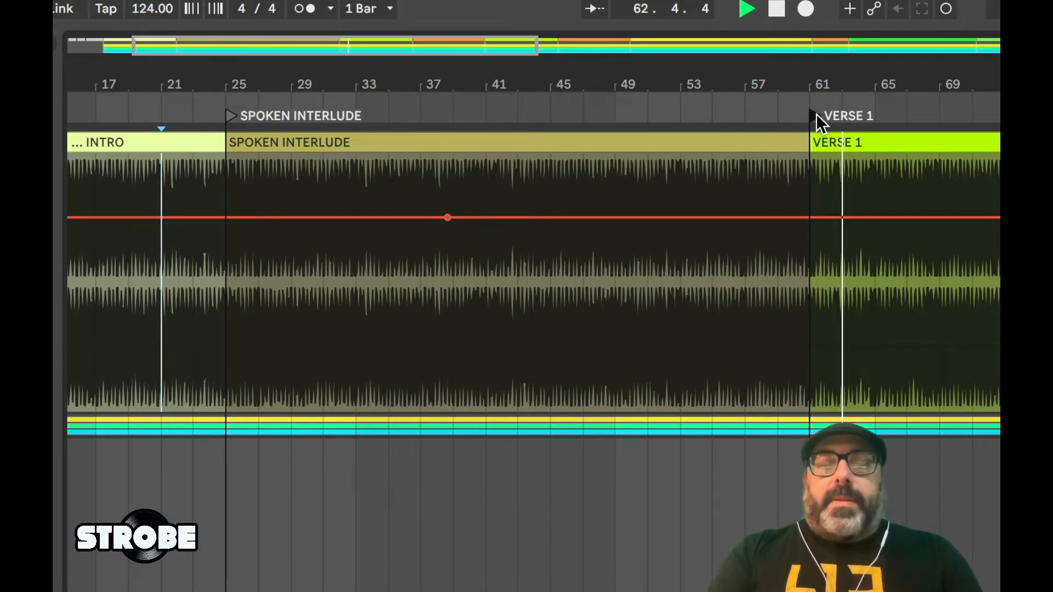
{"action": "key", "text": "space"}
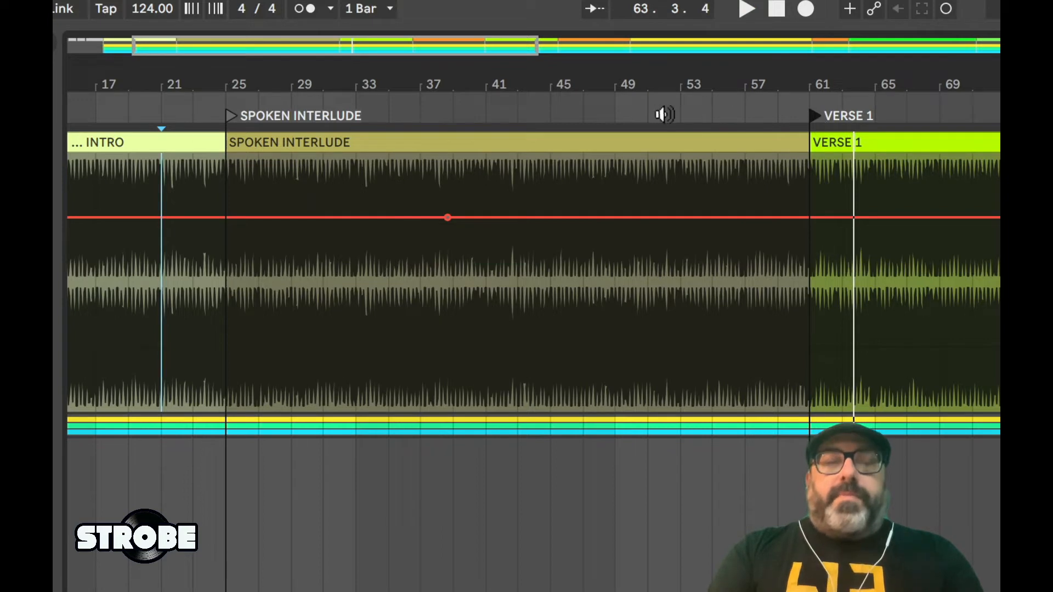
{"action": "left_click", "coordinate": [591, 138]}
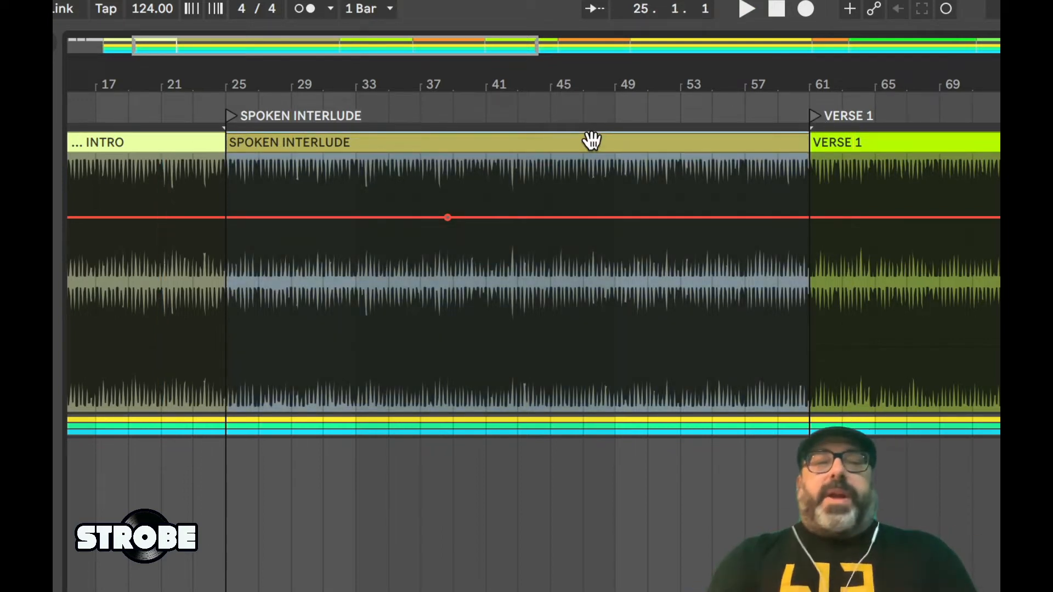
{"action": "key", "text": "shift+super+x"}
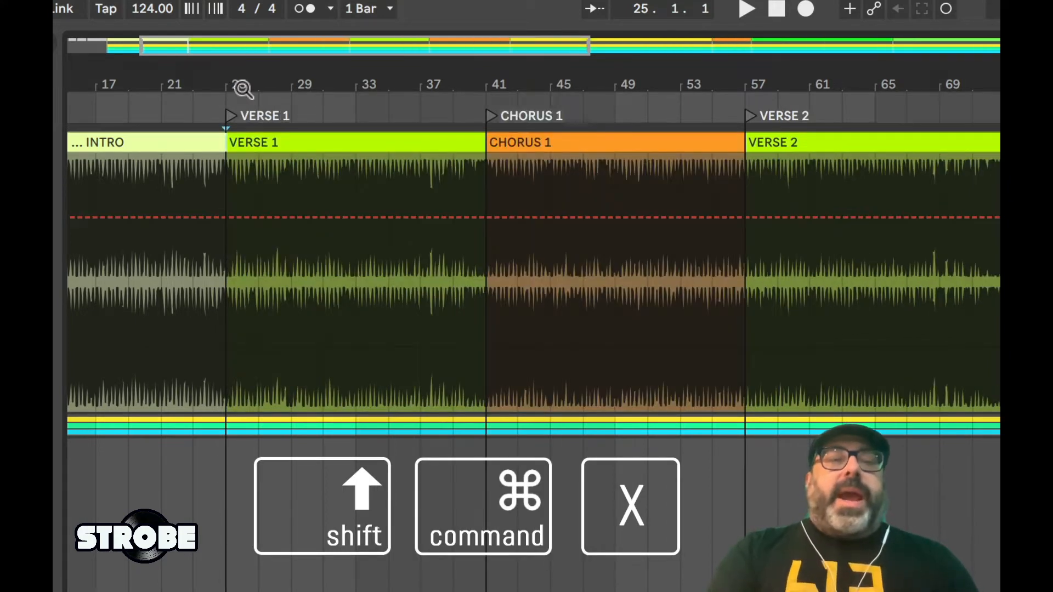
Play back the transition from the INTRO into VERSE 1, starting at bar 23.
{"action": "left_click", "coordinate": [193, 175]}
{"action": "key", "text": "space"}
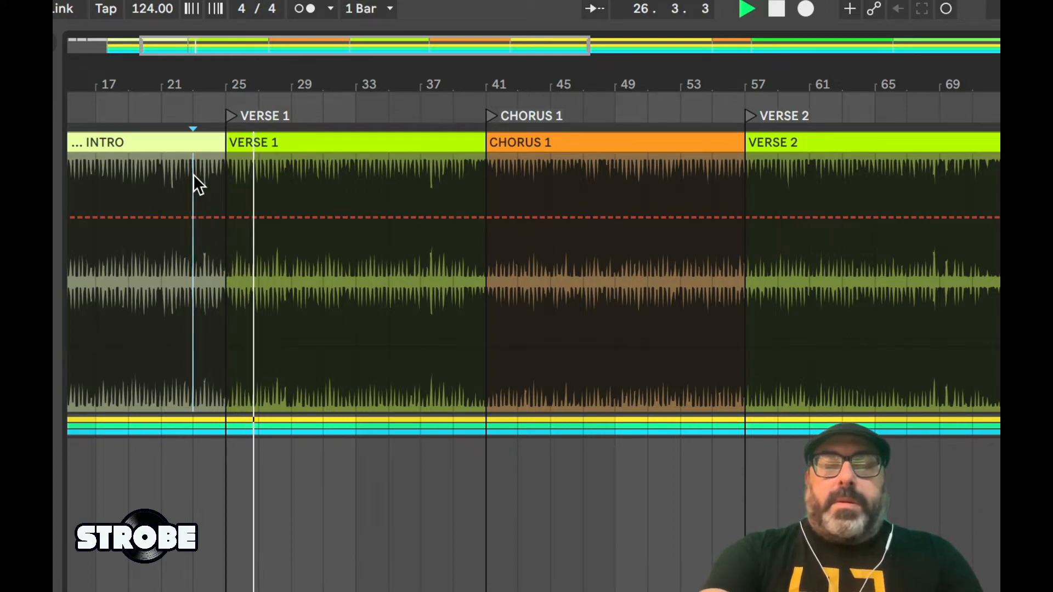
{"action": "key", "text": "space"}
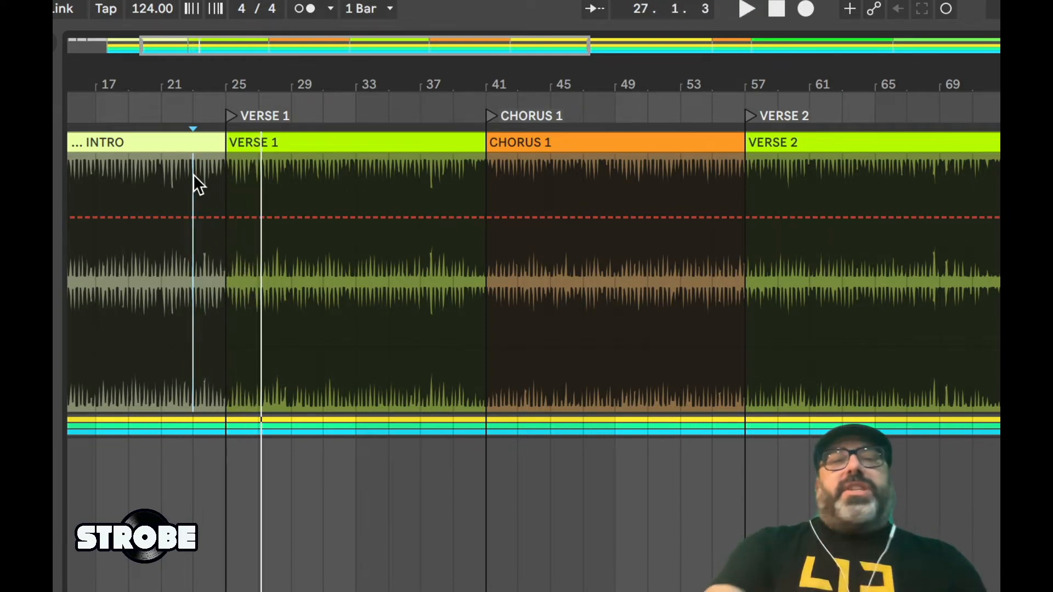
Try moving the VERSE 1 clip eight bars later to bar 33, and undo the move.
{"action": "left_click", "coordinate": [303, 142]}
{"action": "left_click_drag", "start_coordinate": [303, 143], "coordinate": [354, 146]}
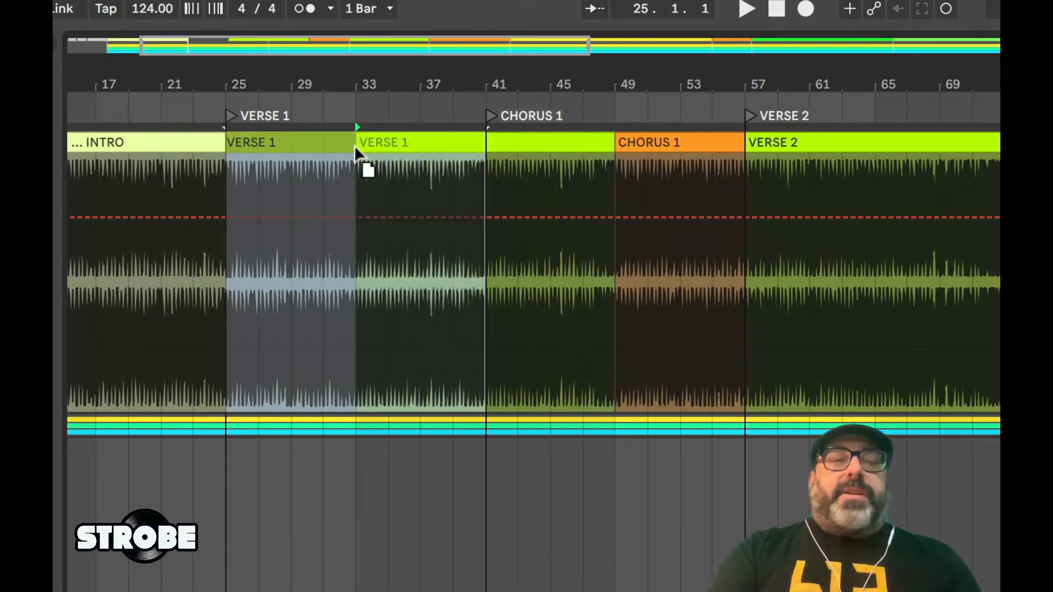
{"action": "key", "text": "ctrl+z"}
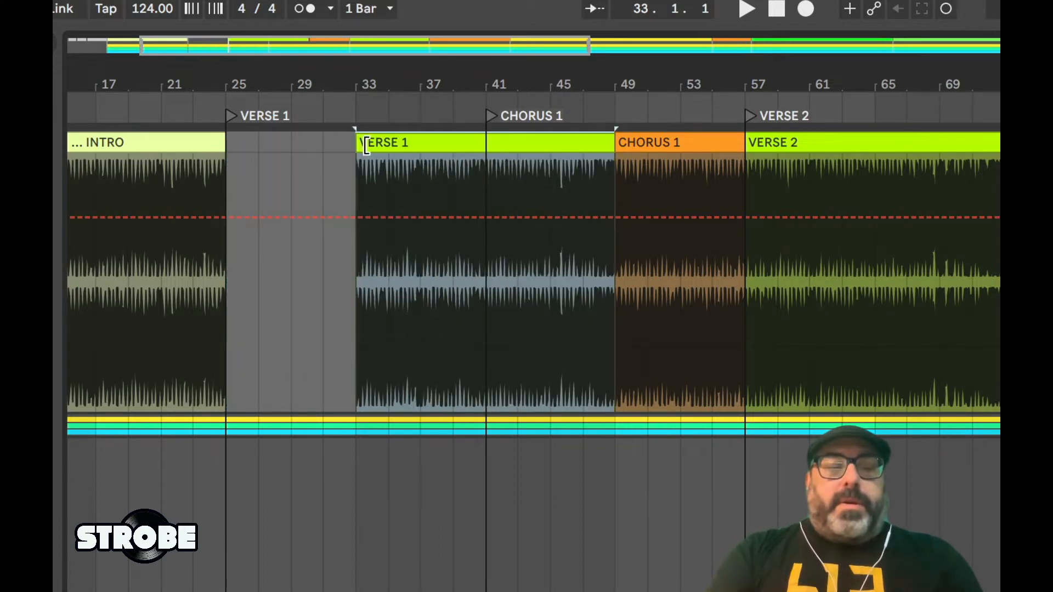
{"action": "key", "text": "ctrl+z"}
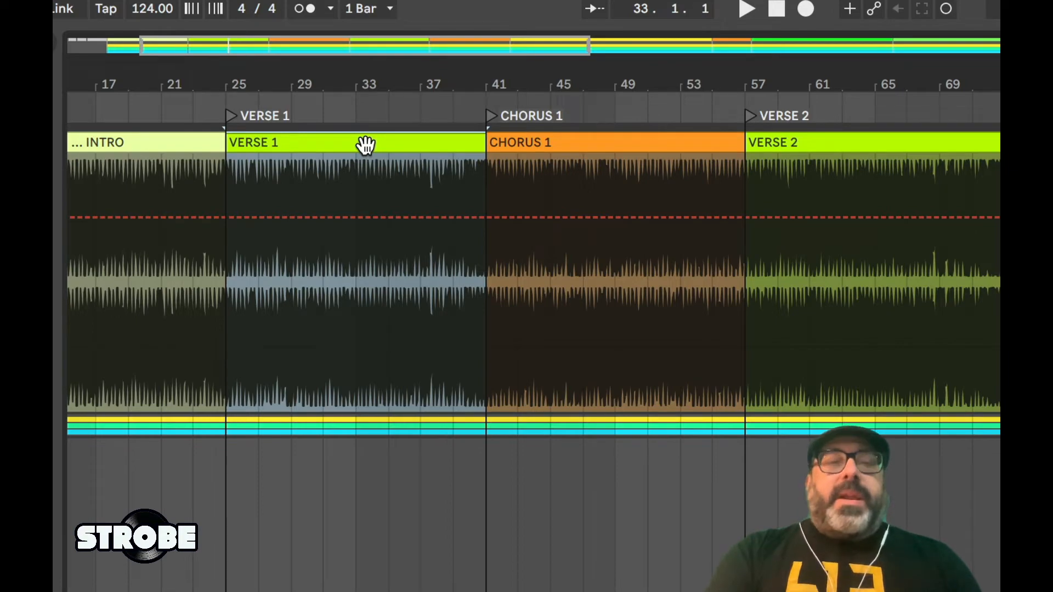
Play back the transition from the INTRO into VERSE 1, starting at 24.4.
{"action": "left_click_drag", "start_coordinate": [220, 77], "coordinate": [220, 220]}
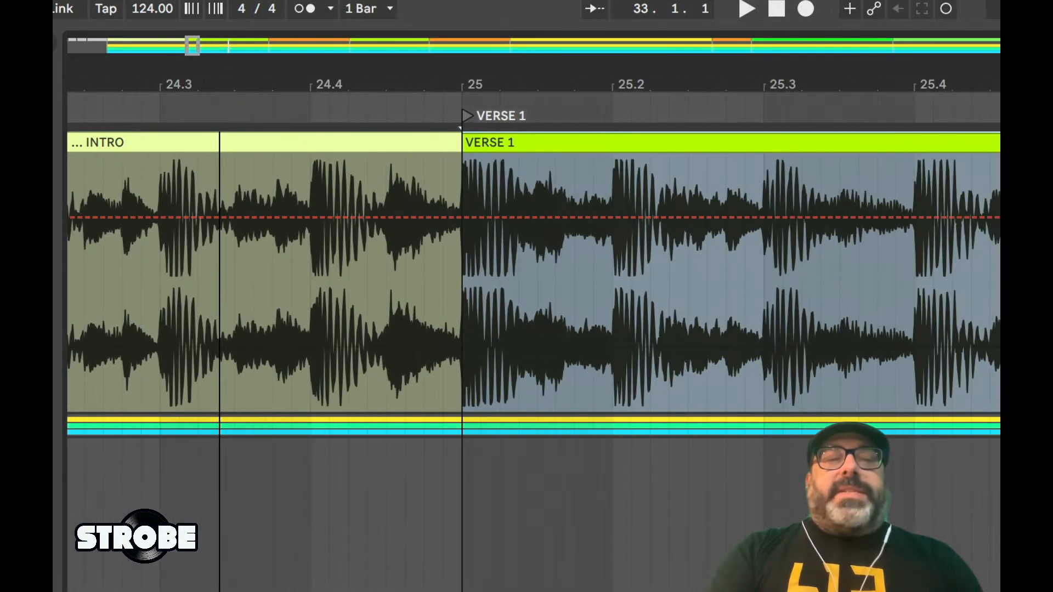
{"action": "left_click", "coordinate": [314, 181]}
{"action": "key", "text": "space"}
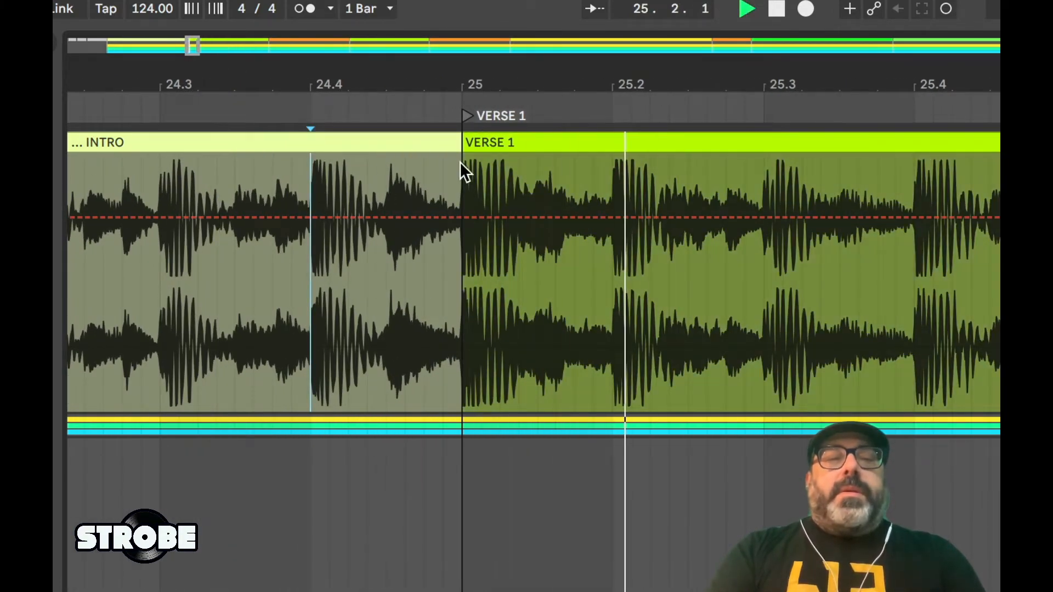
{"action": "key", "text": "space"}
Extend the start of the VERSE 1 clip back to 24.3 and play back the edit from just before bar 24.
{"action": "left_click", "coordinate": [480, 137]}
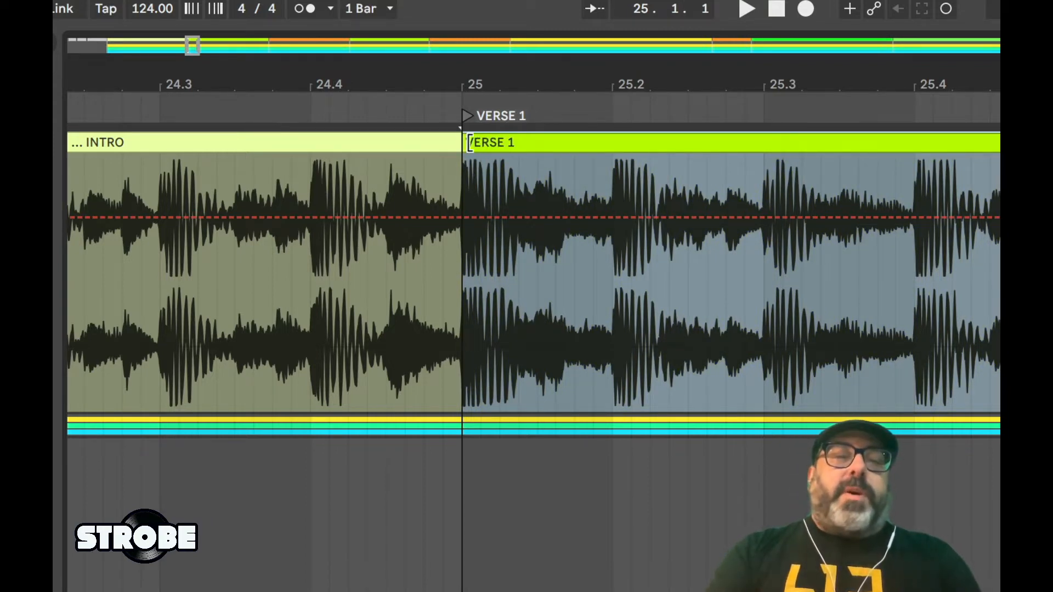
{"action": "left_click_drag", "start_coordinate": [469, 143], "coordinate": [167, 157]}
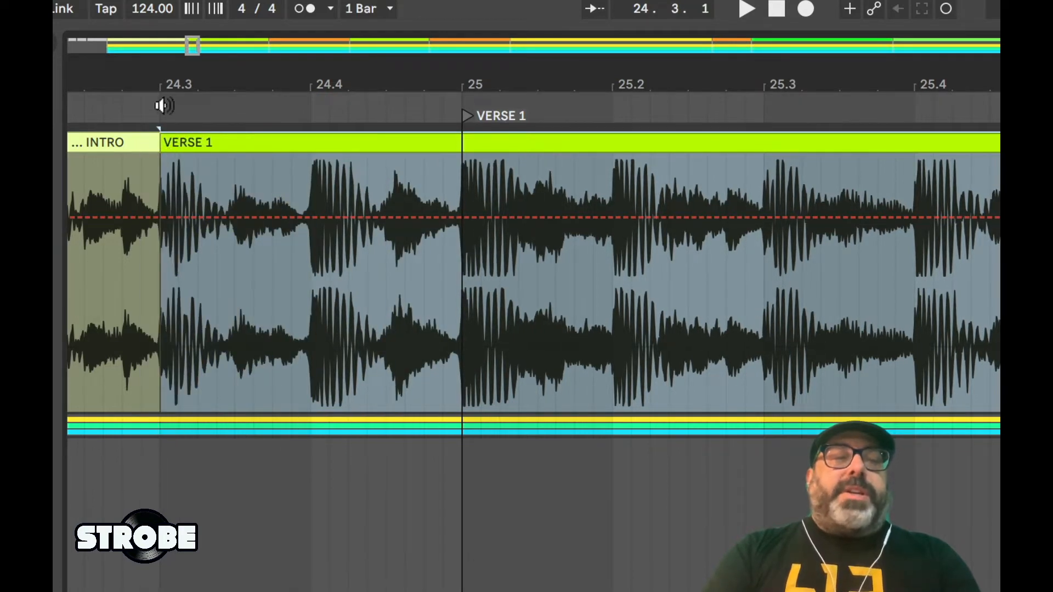
{"action": "scroll", "coordinate": [369, 148], "scroll_direction": "left", "scroll_amount": 5}
{"action": "left_click", "coordinate": [217, 172]}
{"action": "key", "text": "space"}
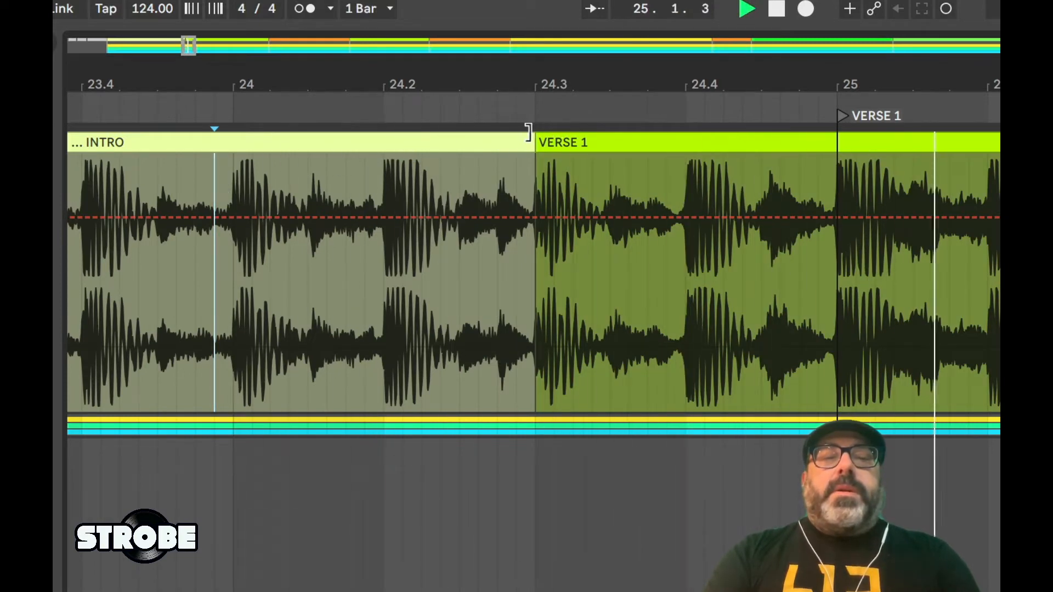
{"action": "key", "text": "space"}
Extend the end of the INTRO clip to 24.4 over VERSE 1 and play back the new edit point.
{"action": "left_click_drag", "start_coordinate": [526, 134], "coordinate": [675, 150]}
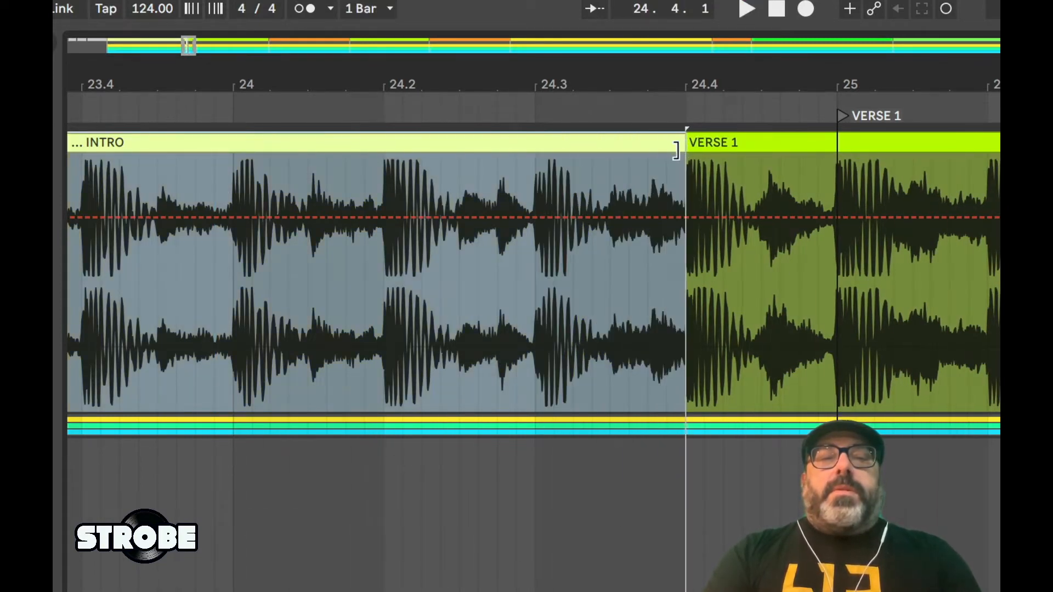
{"action": "left_click", "coordinate": [462, 174]}
{"action": "key", "text": "space"}
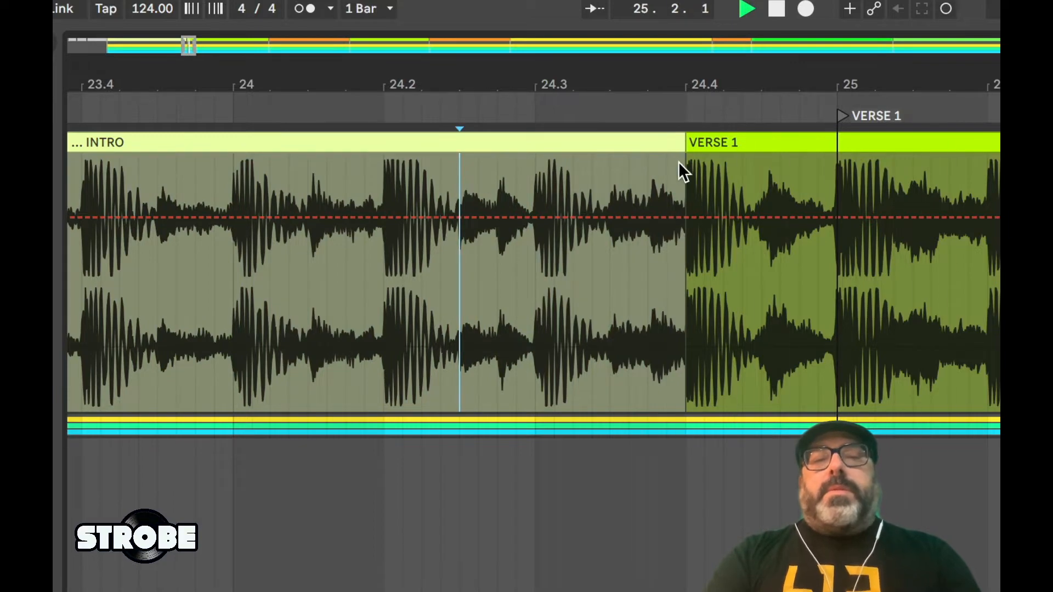
{"action": "key", "text": "space"}
Play back the INTRO's last bar and its transition into VERSE 1, starting at bar 24.
{"action": "left_click_drag", "start_coordinate": [497, 76], "coordinate": [737, 76]}
{"action": "left_click", "coordinate": [664, 171]}
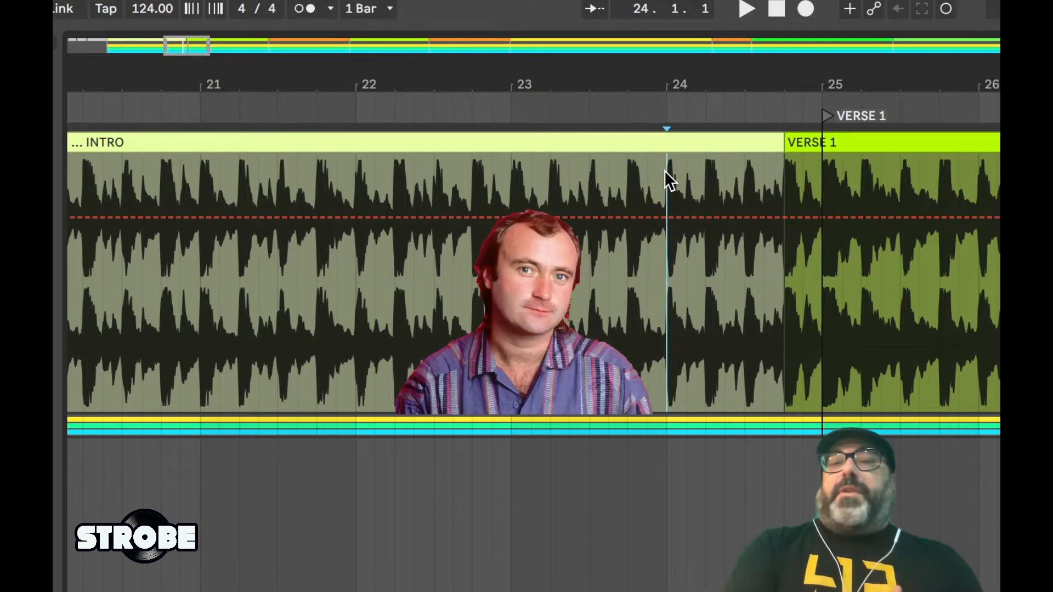
{"action": "key", "text": "space"}
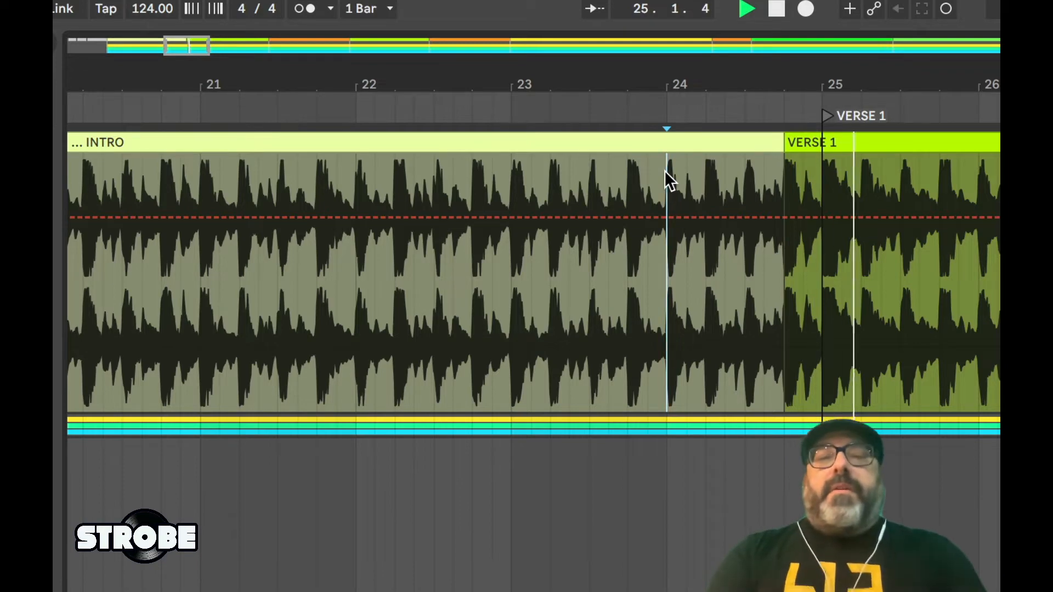
{"action": "left_click_drag", "start_coordinate": [960, 82], "coordinate": [589, 31]}
{"action": "left_click_drag", "start_coordinate": [589, 83], "coordinate": [590, 84]}
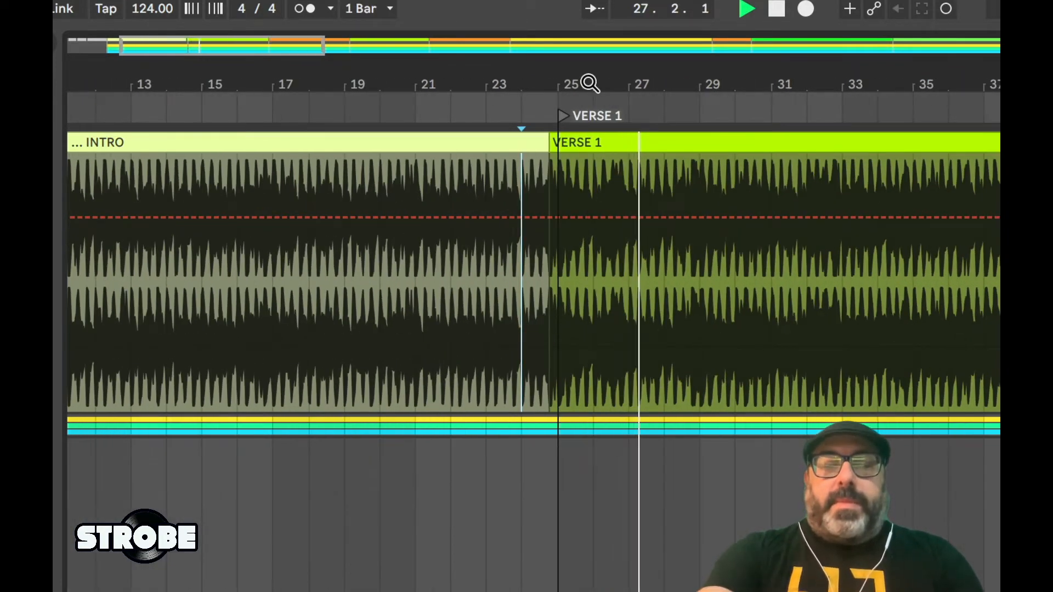
{"action": "key", "text": "space"}
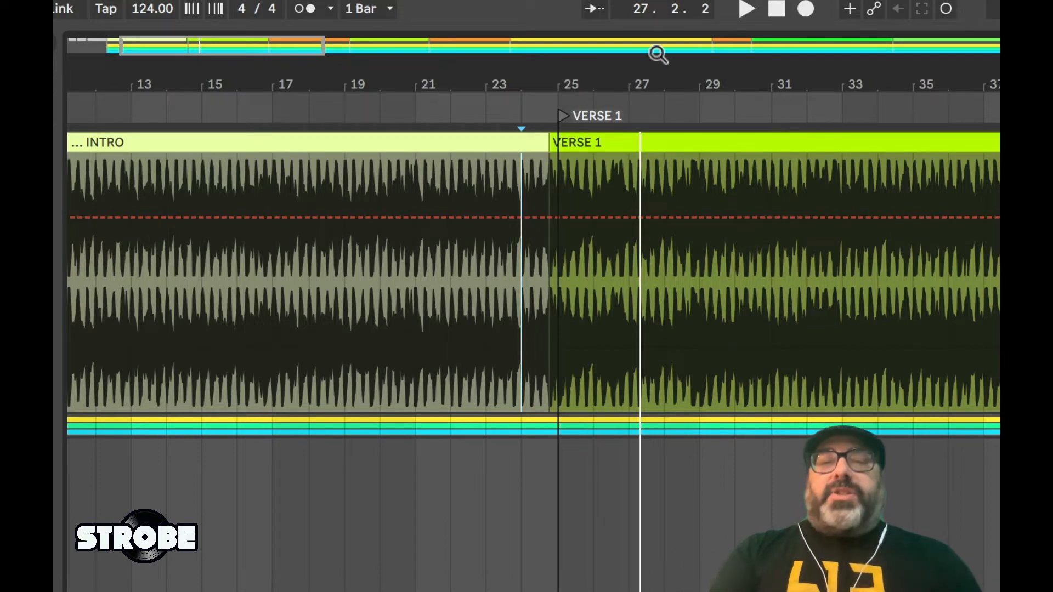
Examine the order of the sections across the arrangement, from CHORUS 2 and AFTER CHORUS through SPOKEN INTERLUDE to ADD LIBS.
{"action": "left_click_drag", "start_coordinate": [714, 80], "coordinate": [714, 11]}
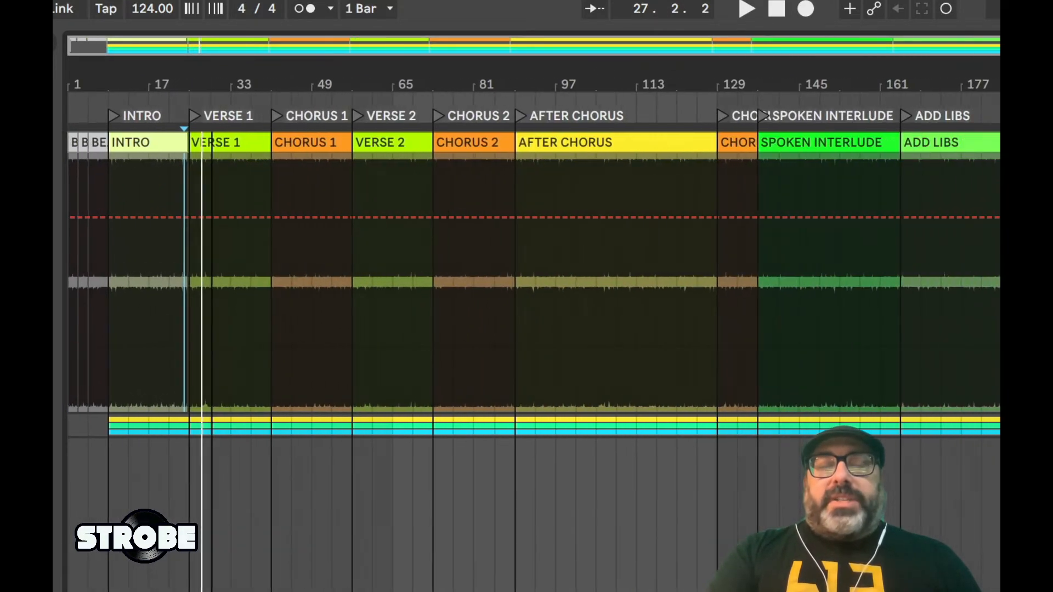
{"action": "left_click_drag", "start_coordinate": [211, 80], "coordinate": [193, 80]}
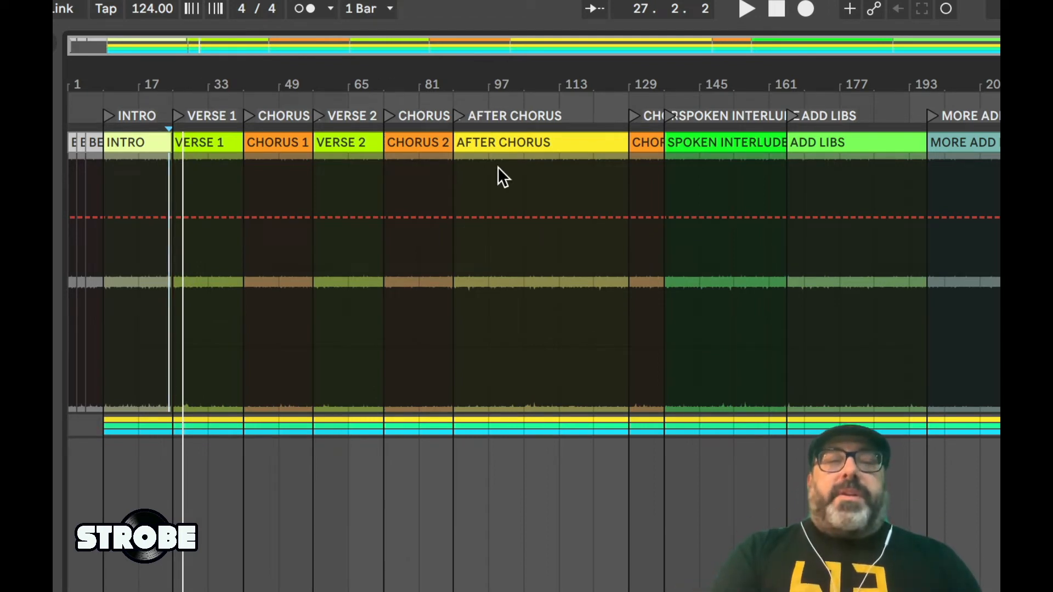
{"action": "left_click", "coordinate": [517, 143]}
{"action": "left_click", "coordinate": [750, 145]}
{"action": "left_click", "coordinate": [851, 157]}
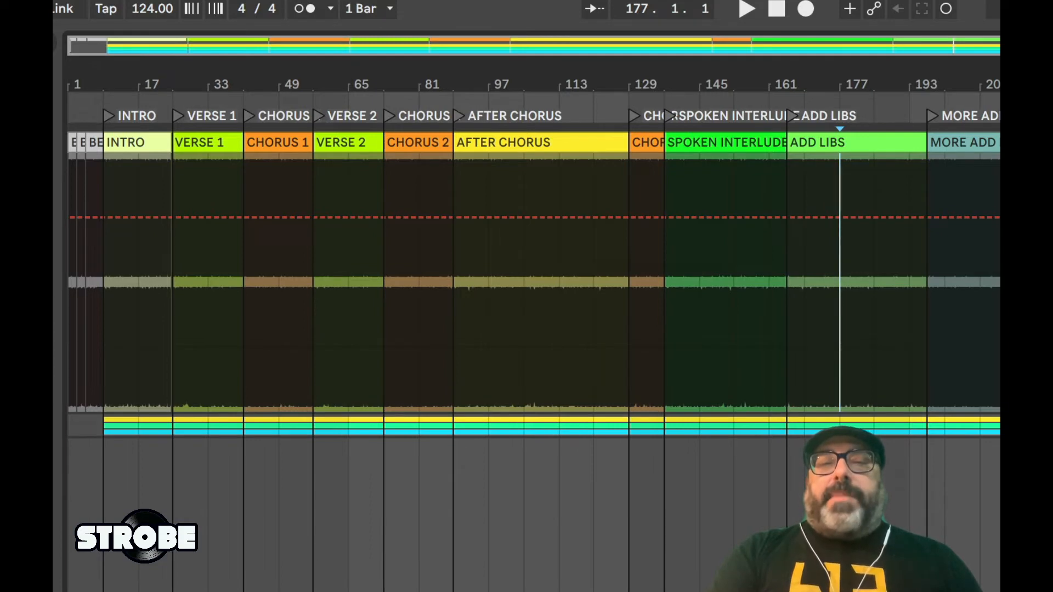
{"action": "left_click", "coordinate": [863, 141]}
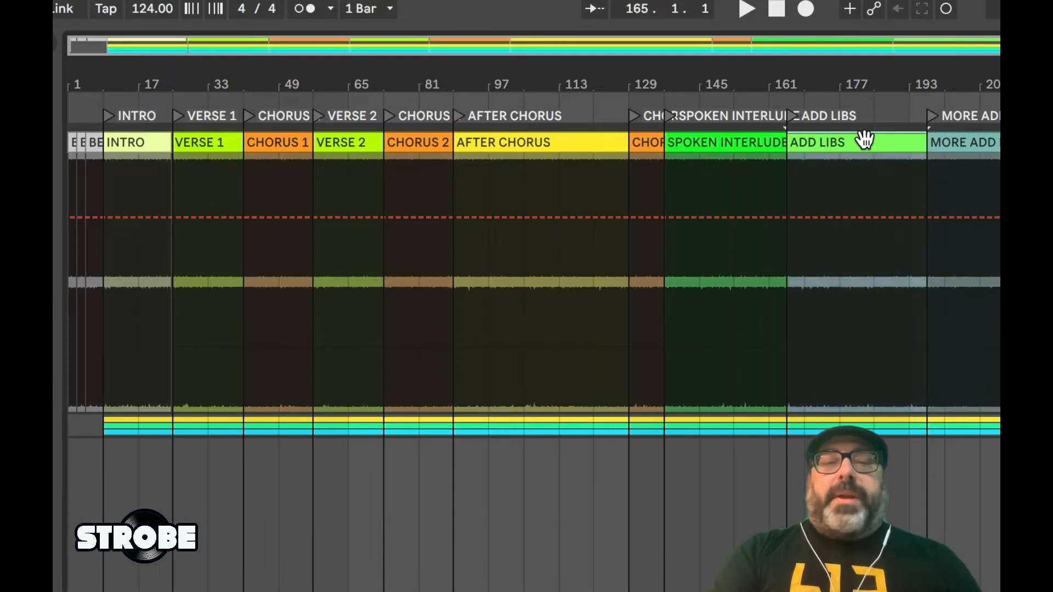
{"action": "left_click", "coordinate": [503, 139]}
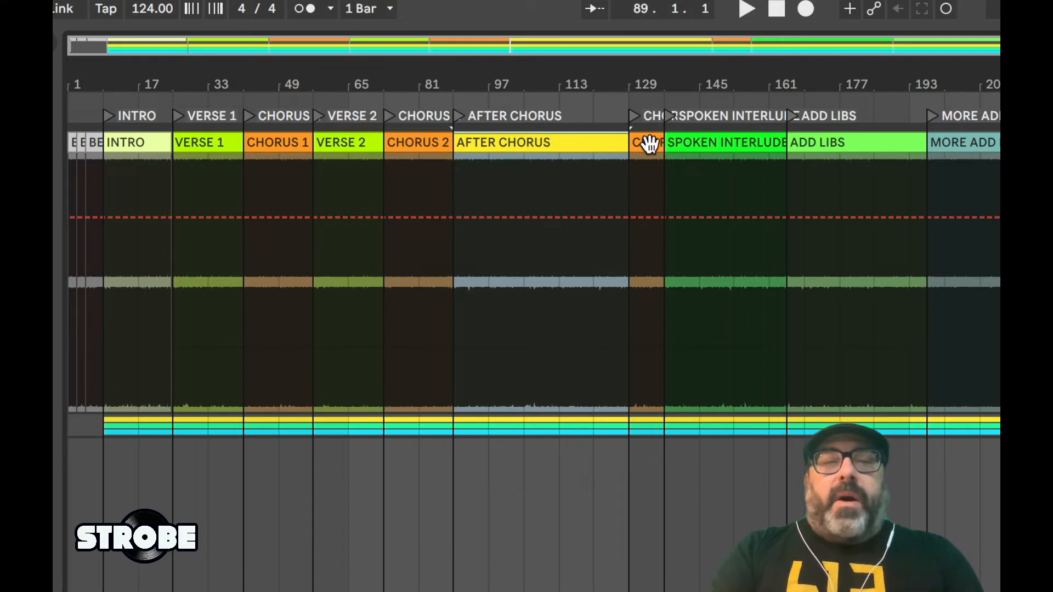
{"action": "left_click", "coordinate": [439, 145]}
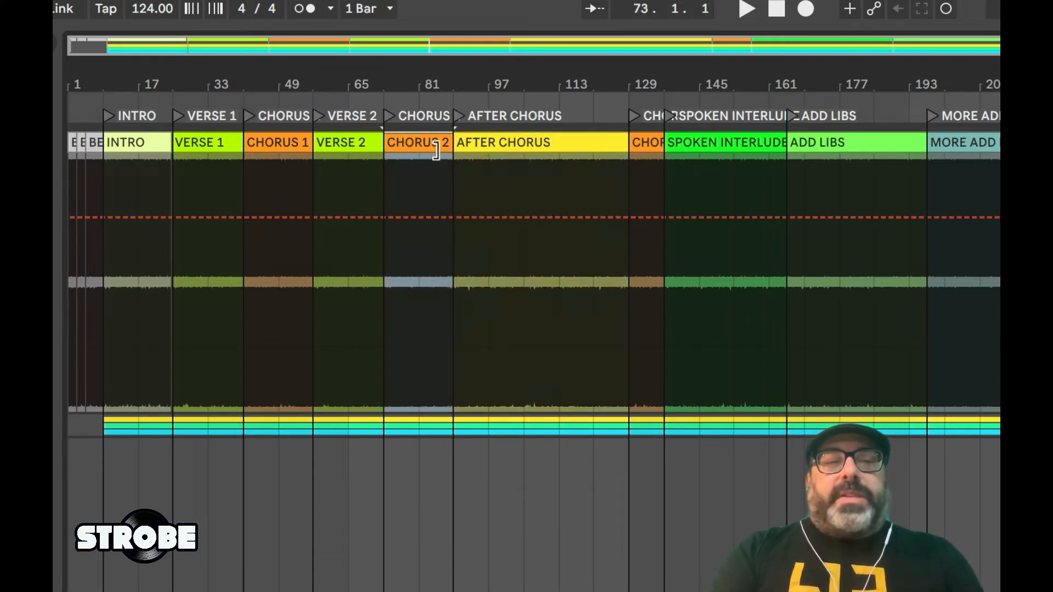
Play back CHORUS 2 and its transition into AFTER CHORUS, starting at bars 81, 87 and 88.
{"action": "left_click", "coordinate": [436, 156]}
{"action": "key", "text": "space"}
{"action": "key", "text": "space"}
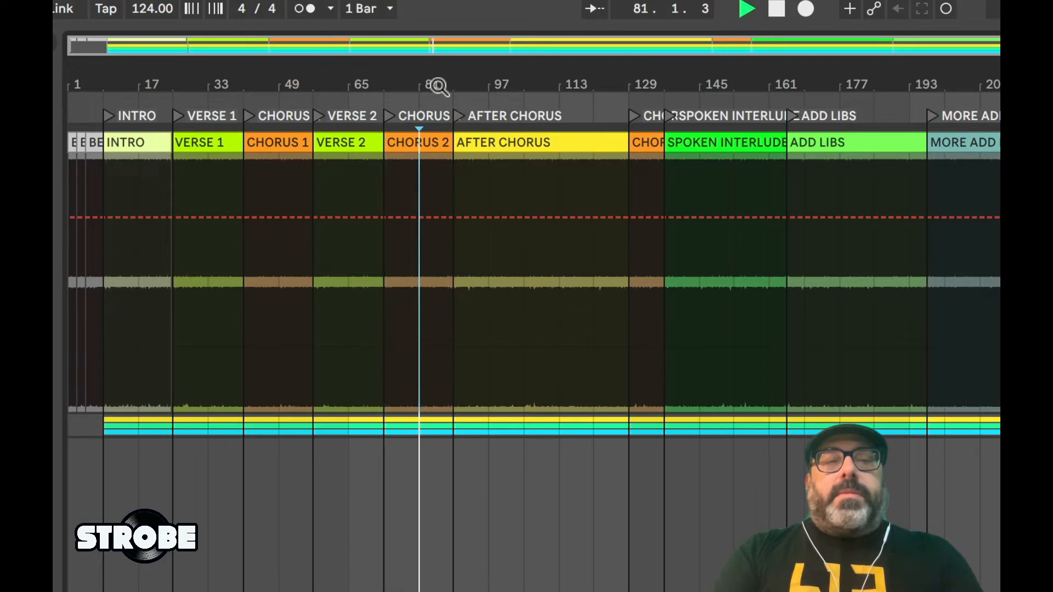
{"action": "left_click_drag", "start_coordinate": [438, 87], "coordinate": [439, 118]}
{"action": "left_click", "coordinate": [455, 169]}
{"action": "key", "text": "space"}
{"action": "key", "text": "space"}
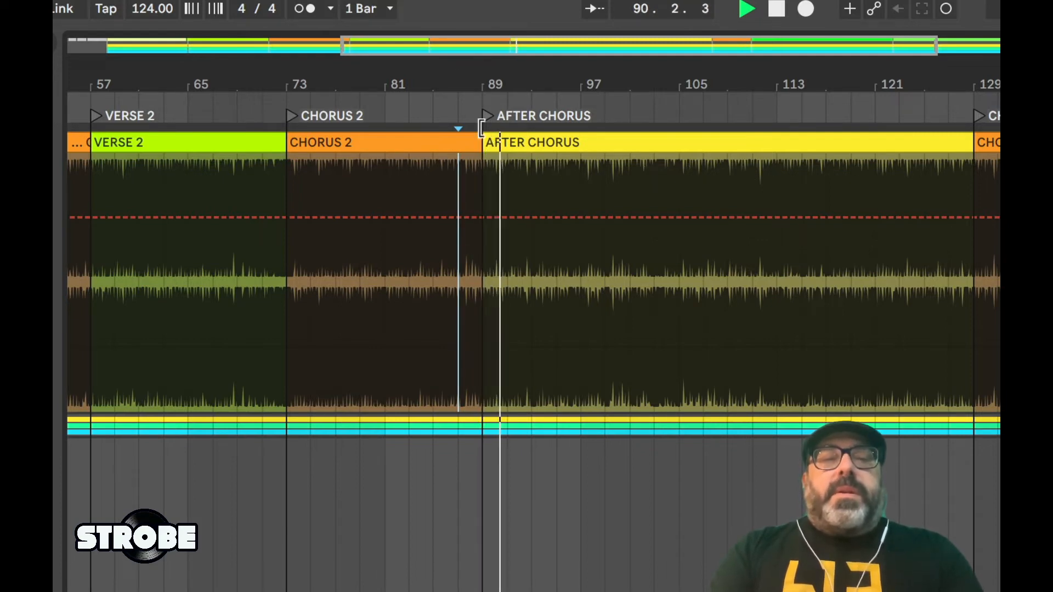
{"action": "left_click_drag", "start_coordinate": [462, 85], "coordinate": [467, 84]}
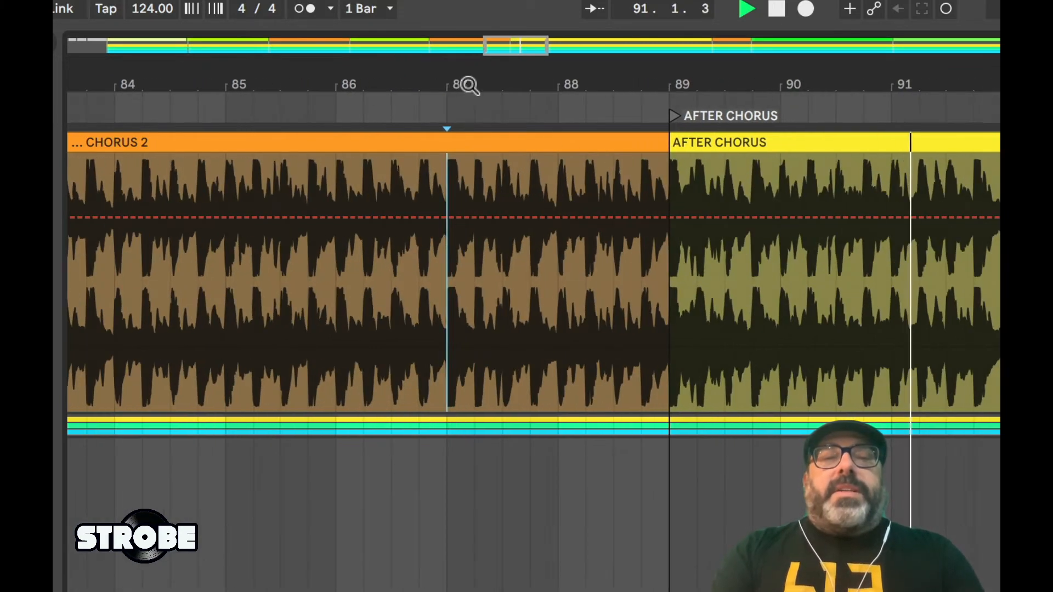
{"action": "left_click", "coordinate": [560, 183]}
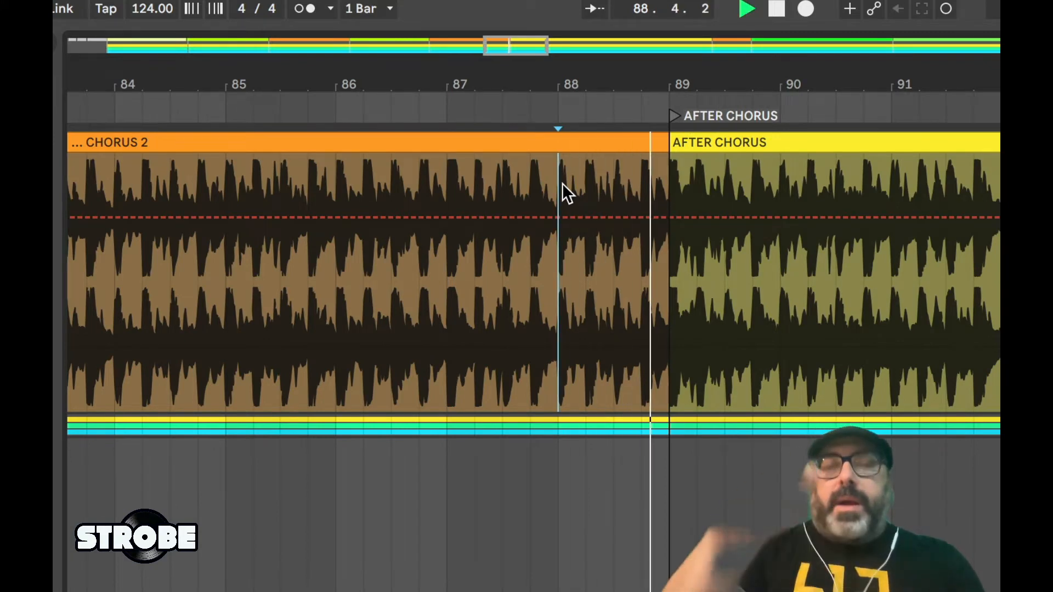
{"action": "key", "text": "space"}
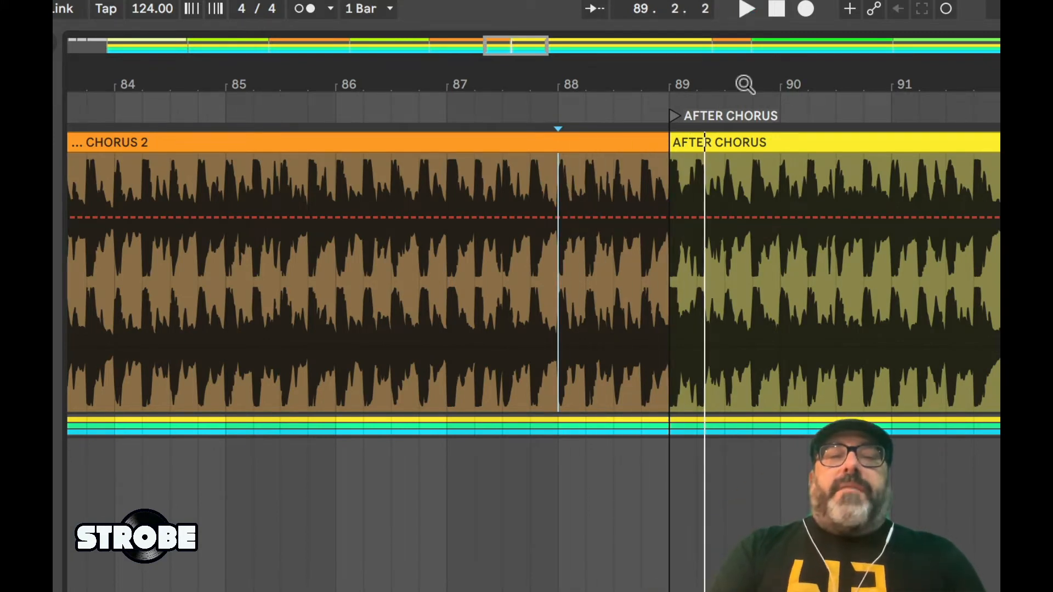
Move the SPOKEN INTERLUDE clip to bar 89, directly after CHORUS 2, and play back the transition from bar 87.
{"action": "left_click_drag", "start_coordinate": [724, 84], "coordinate": [724, 22]}
{"action": "left_click_drag", "start_coordinate": [999, 142], "coordinate": [778, 156]}
{"action": "left_click", "coordinate": [697, 179]}
{"action": "key", "text": "space"}
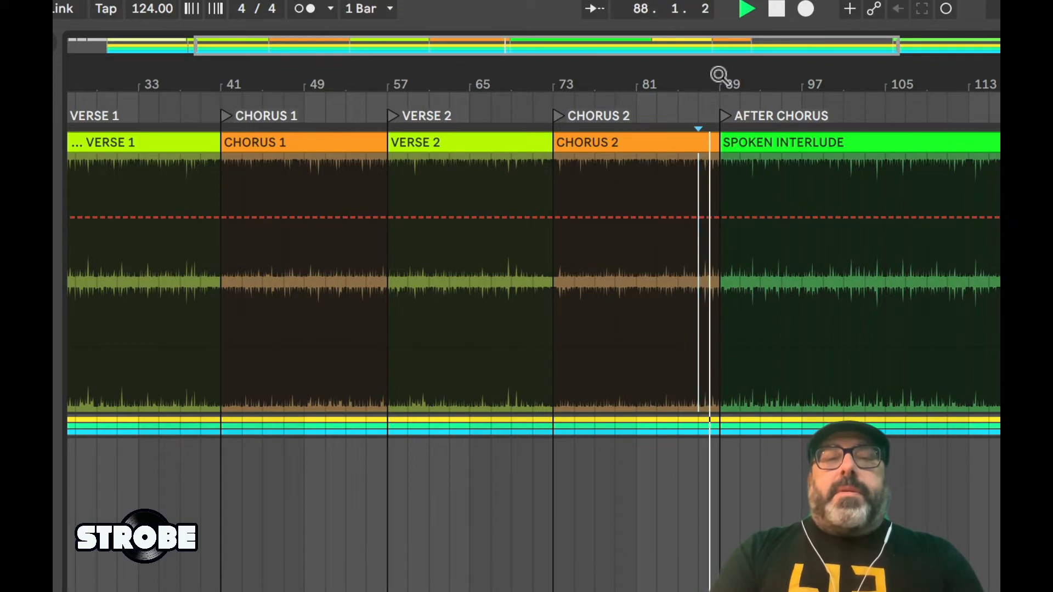
{"action": "left_click_drag", "start_coordinate": [718, 75], "coordinate": [725, 137]}
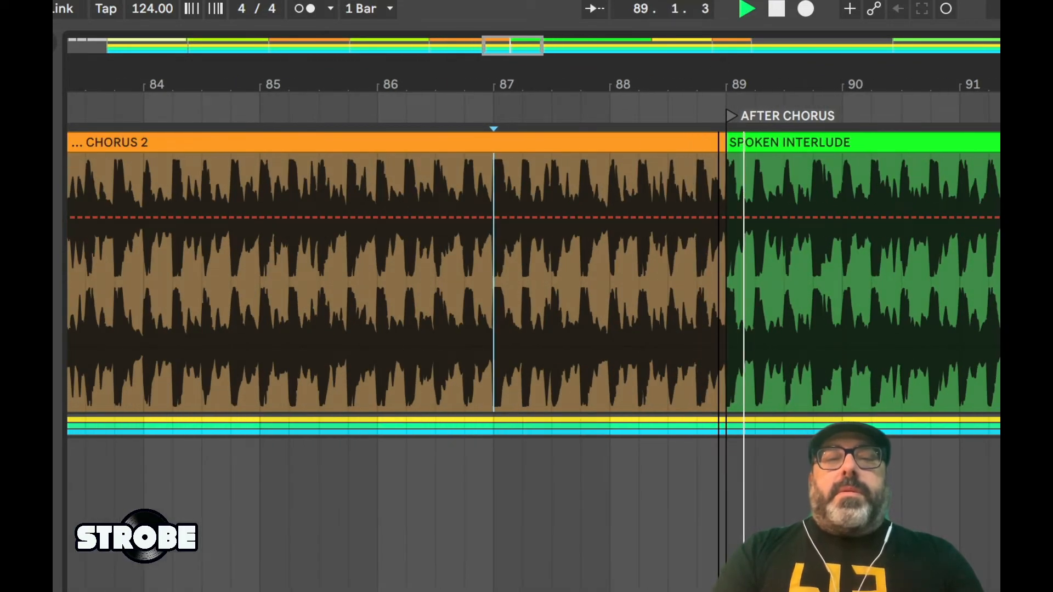
{"action": "key", "text": "space"}
{"action": "left_click", "coordinate": [732, 143]}
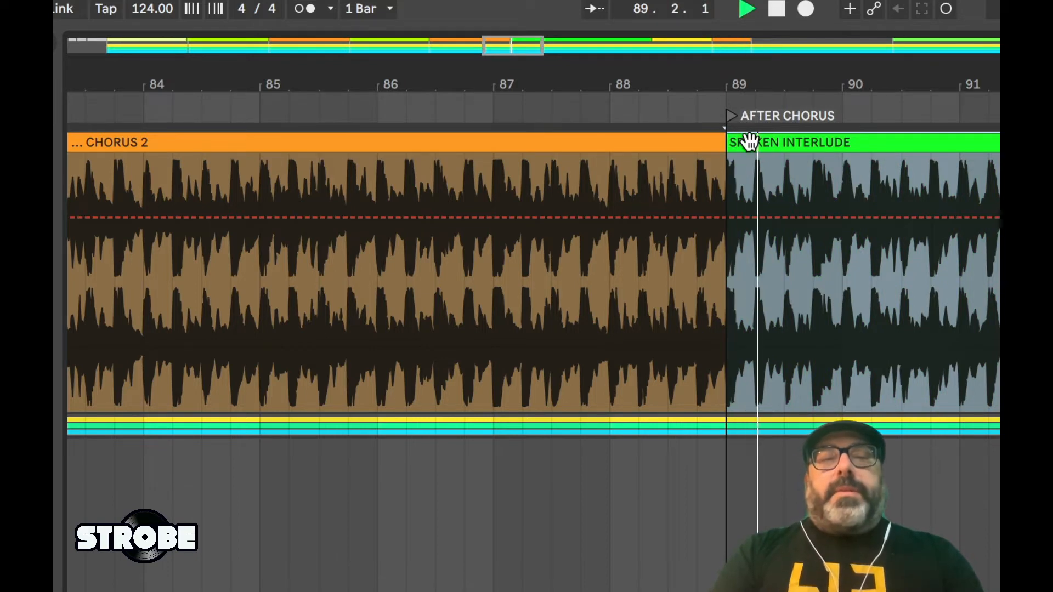
{"action": "key", "text": "space"}
Extend the start of the SPOKEN INTERLUDE clip back to 88.4 and play back the transition from 88.2.
{"action": "left_click_drag", "start_coordinate": [719, 142], "coordinate": [696, 143]}
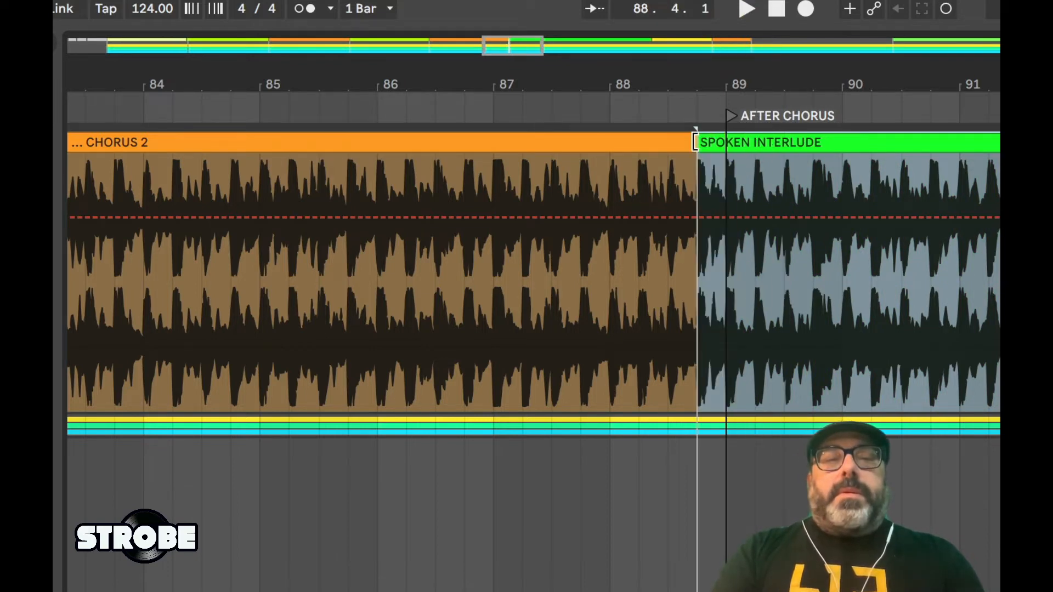
{"action": "left_click", "coordinate": [640, 176]}
{"action": "key", "text": "space"}
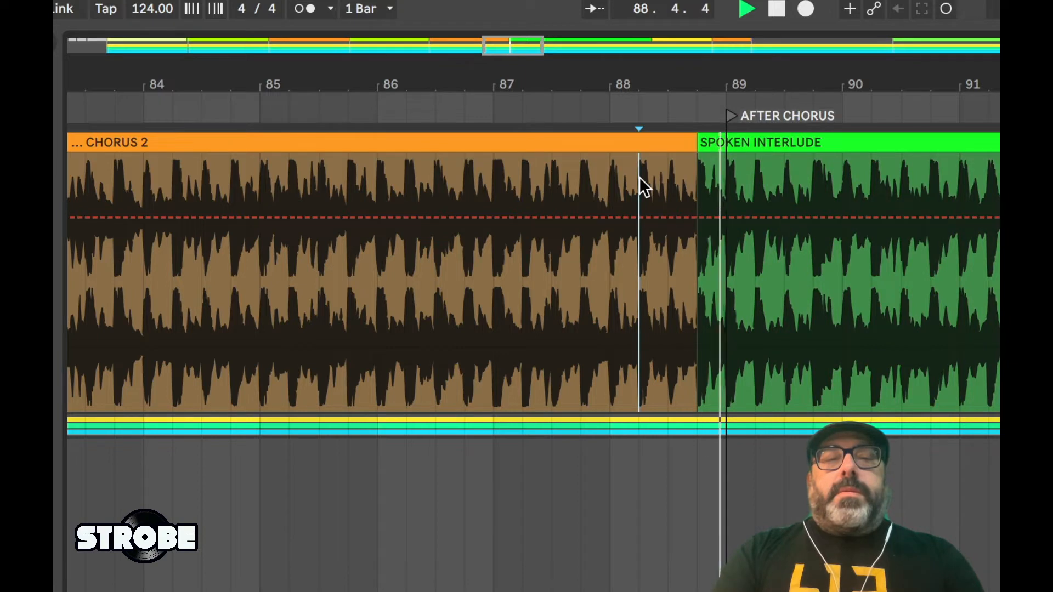
{"action": "key", "text": "space"}
Try starting the SPOKEN INTERLUDE clip at 88.3 with playback from bar 88, and return the edit point to 88.4.
{"action": "left_click_drag", "start_coordinate": [704, 142], "coordinate": [676, 143]}
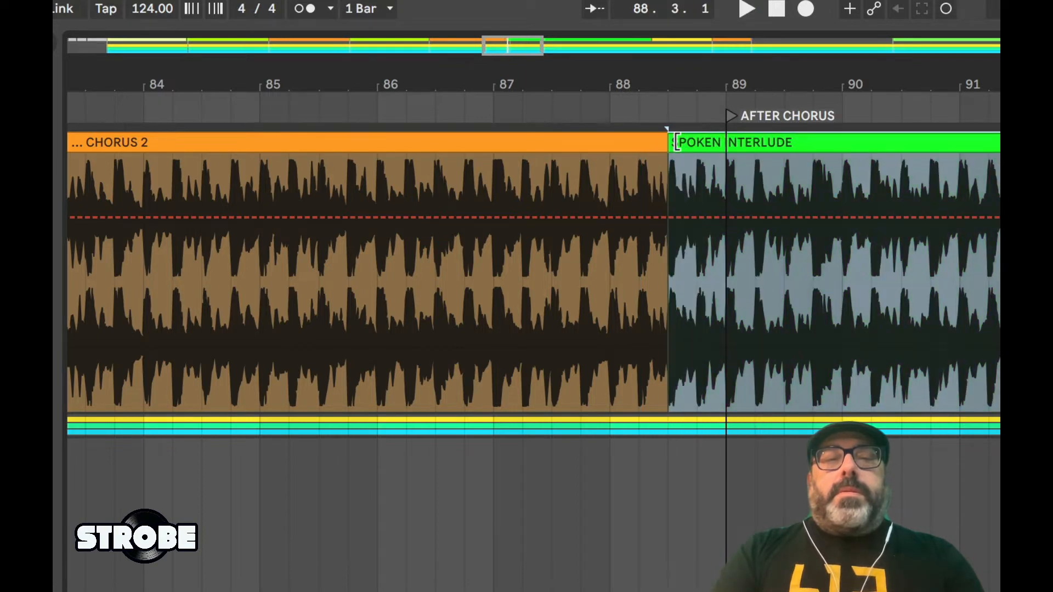
{"action": "left_click", "coordinate": [609, 163]}
{"action": "key", "text": "space"}
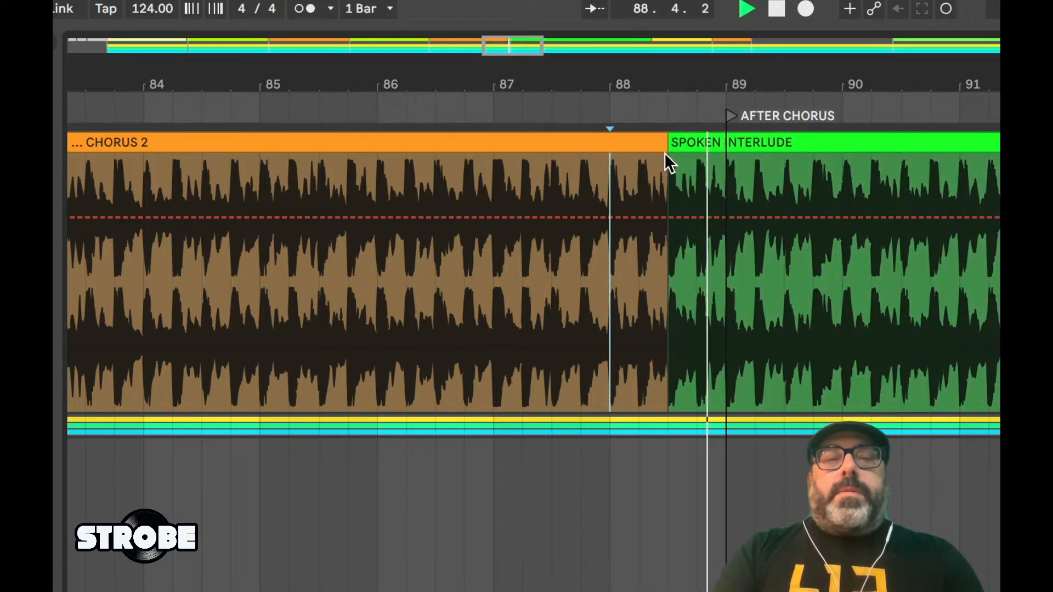
{"action": "left_click_drag", "start_coordinate": [665, 155], "coordinate": [697, 155]}
Play back the transition from CHORUS 2 into the SPOKEN INTERLUDE, starting at 88.2.
{"action": "left_click", "coordinate": [631, 164]}
{"action": "key", "text": "space"}
{"action": "key", "text": "space"}
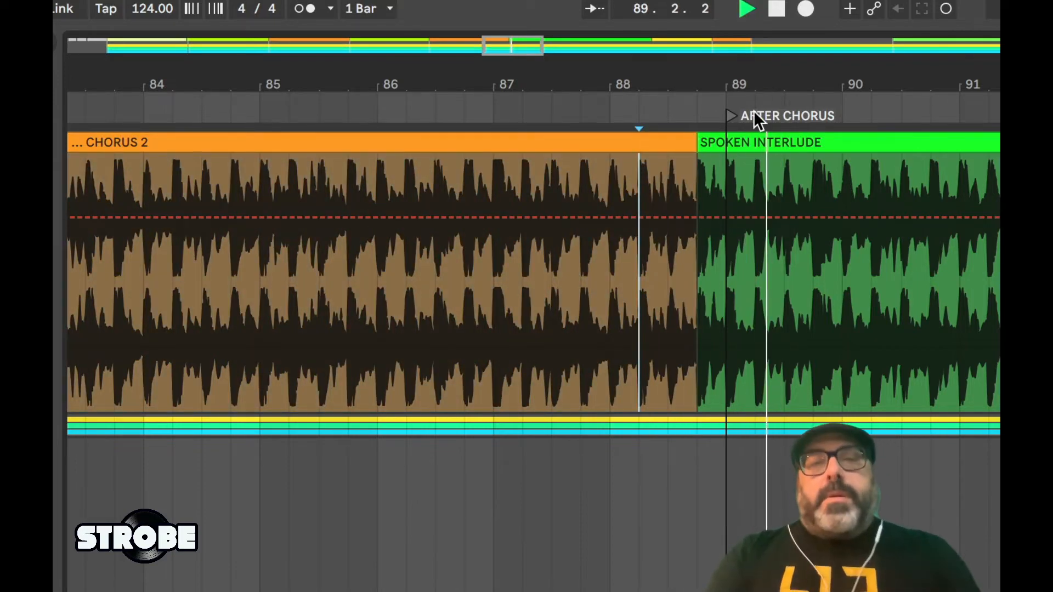
Listen through the relocated SPOKEN INTERLUDE by playing from bars 97, 105 and 109 and near its end.
{"action": "left_click_drag", "start_coordinate": [775, 83], "coordinate": [690, 16]}
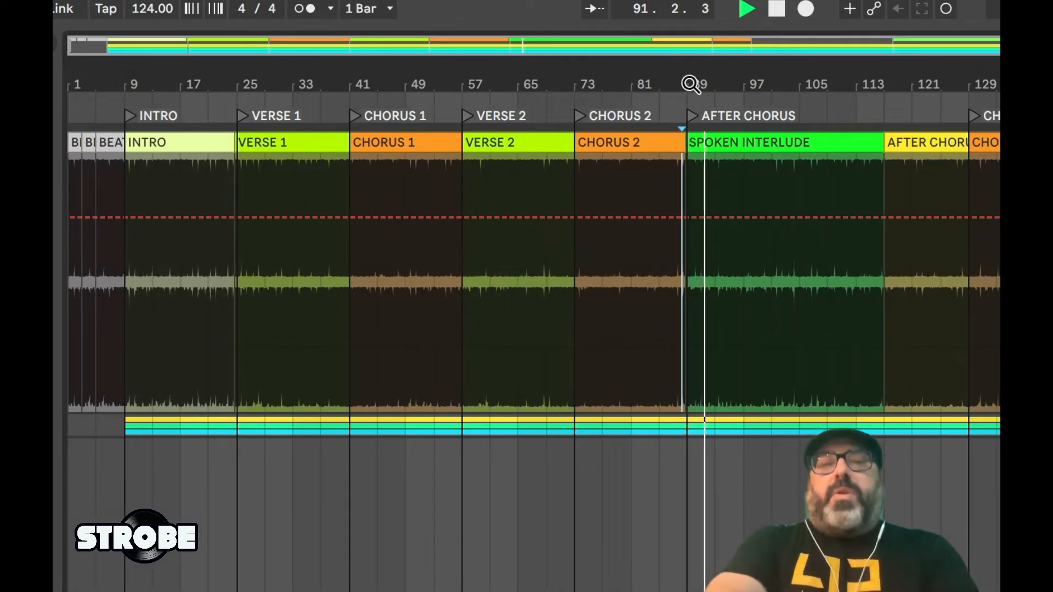
{"action": "left_click", "coordinate": [745, 175]}
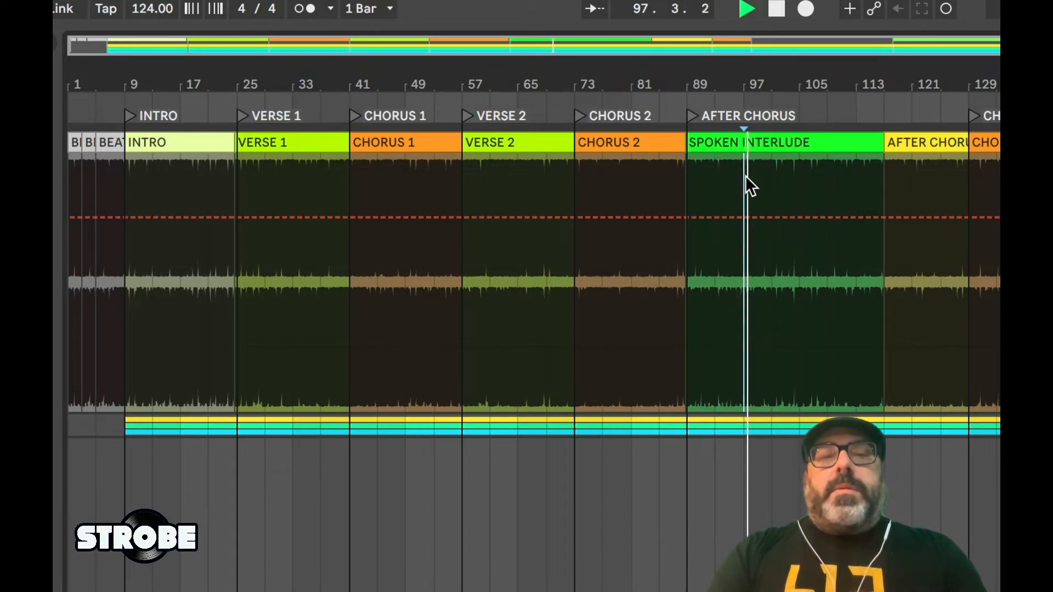
{"action": "left_click", "coordinate": [791, 172]}
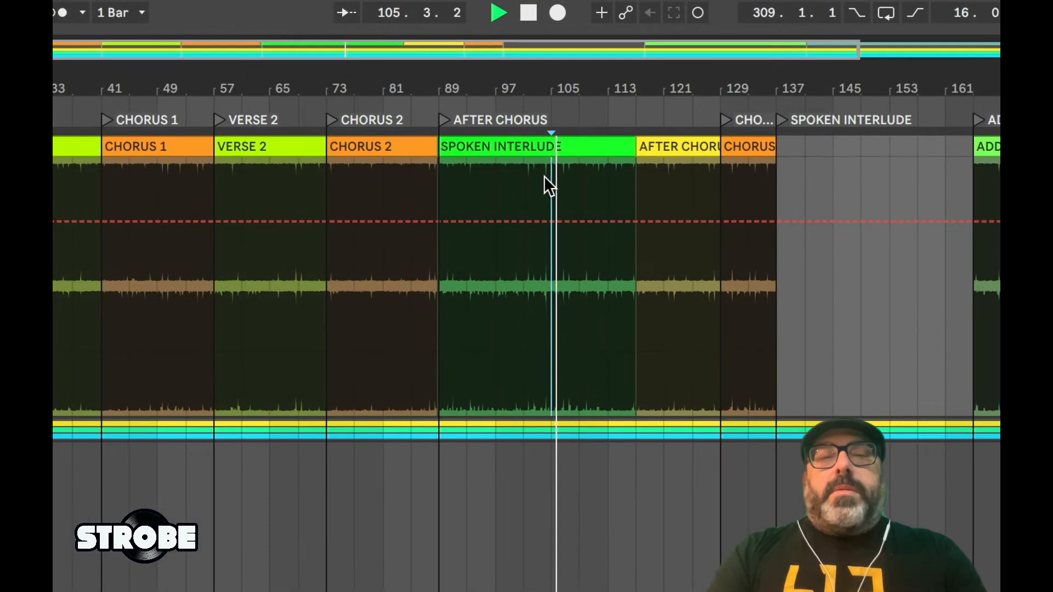
{"action": "left_click", "coordinate": [591, 176]}
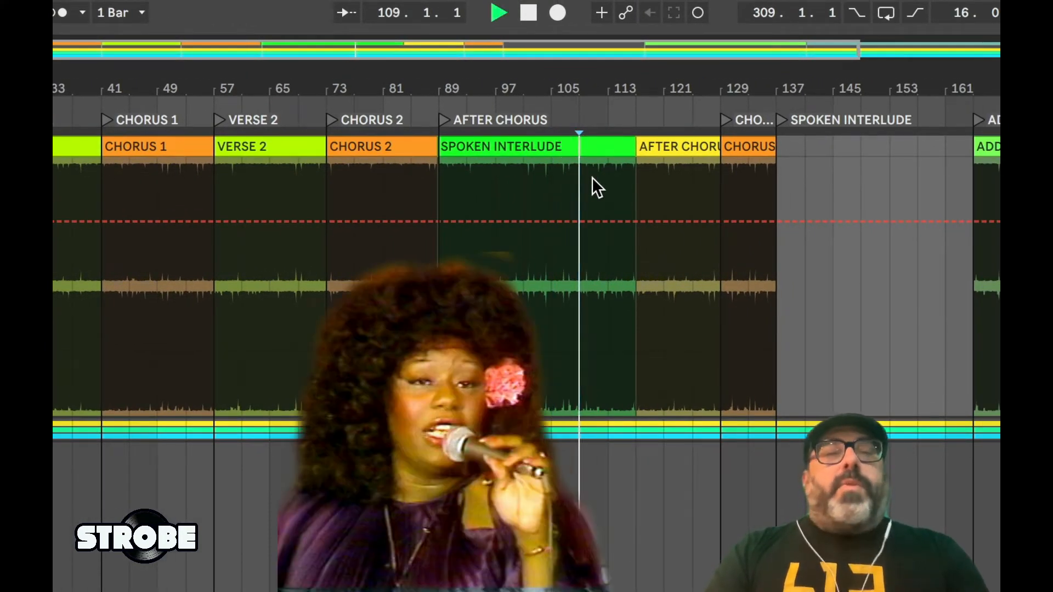
{"action": "left_click", "coordinate": [612, 176]}
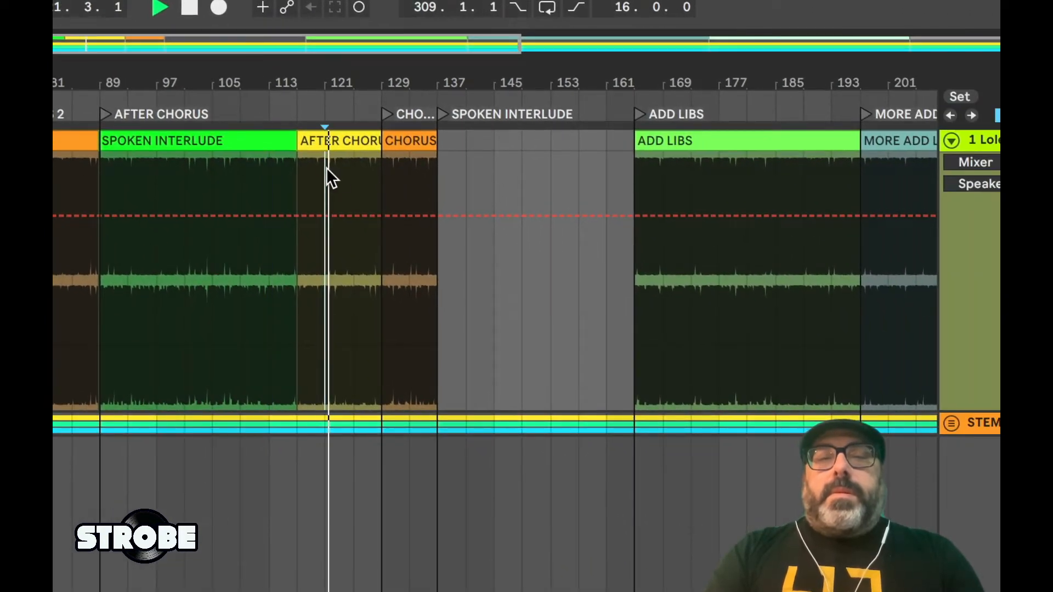
Select the clips from STILL MORE ADD LIBS through the ending and move them to bar 121, directly after the SPOKEN INTERLUDE.
{"action": "key", "text": "space"}
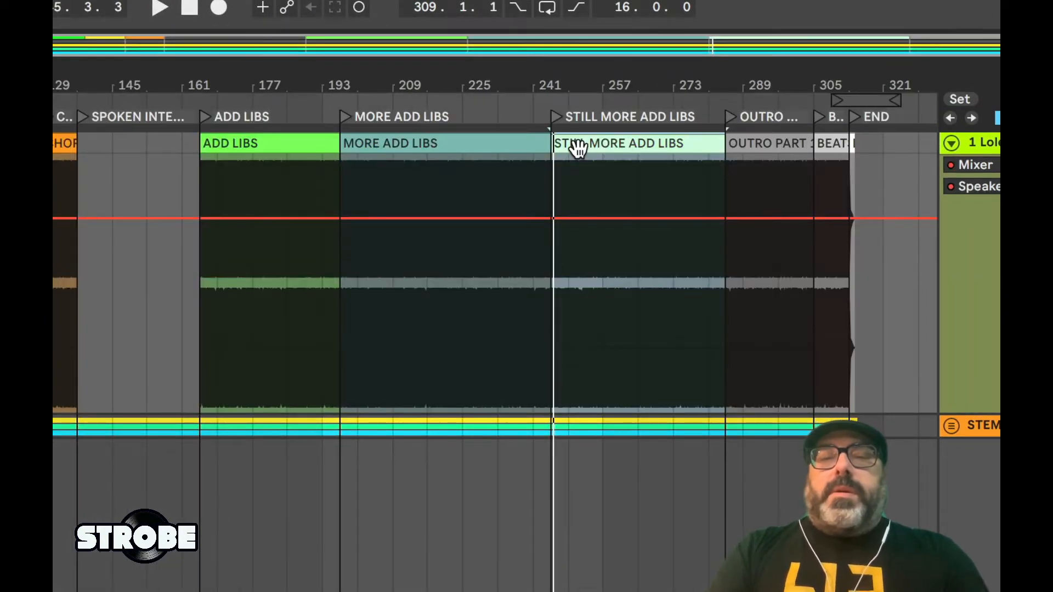
{"action": "key", "text": "space"}
{"action": "left_click_drag", "start_coordinate": [863, 141], "coordinate": [875, 146]}
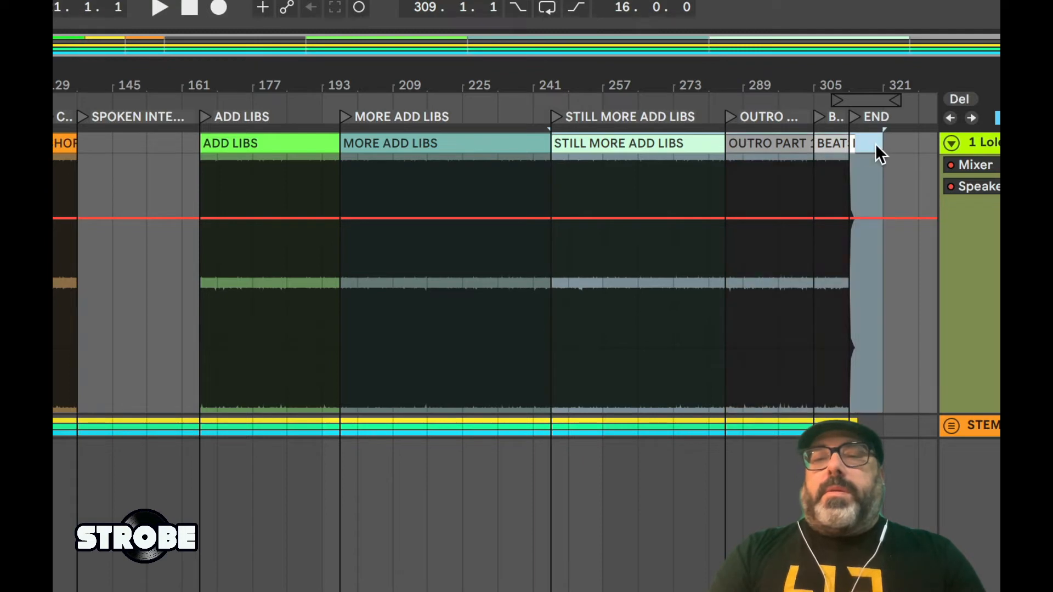
{"action": "left_click_drag", "start_coordinate": [663, 141], "coordinate": [346, 136]}
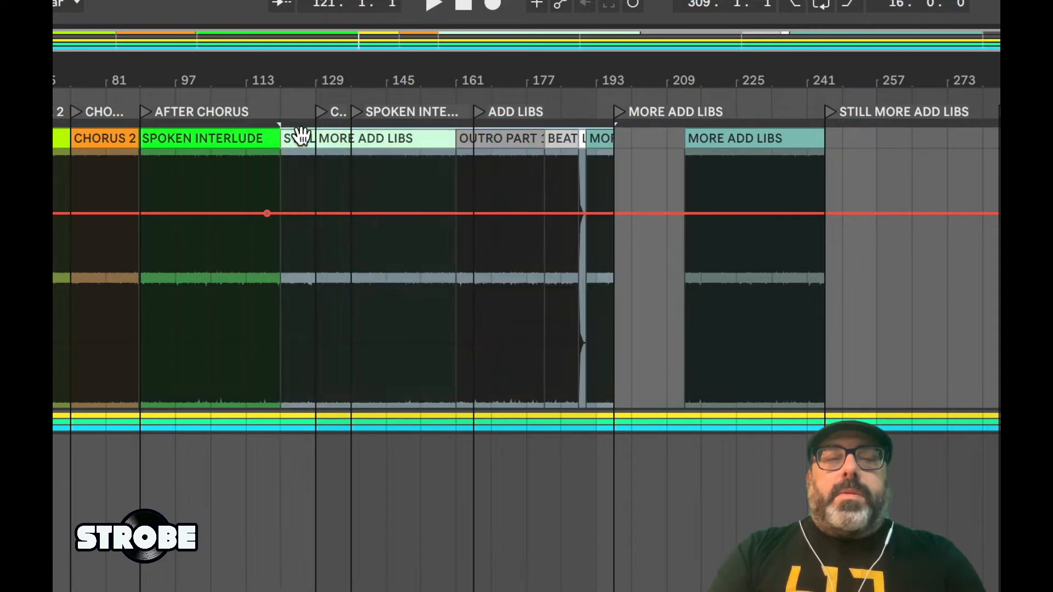
Play back the transition from the SPOKEN INTERLUDE into STILL MORE ADD LIBS around bar 121.
{"action": "left_click", "coordinate": [256, 115]}
{"action": "left_click_drag", "start_coordinate": [265, 81], "coordinate": [265, 145]}
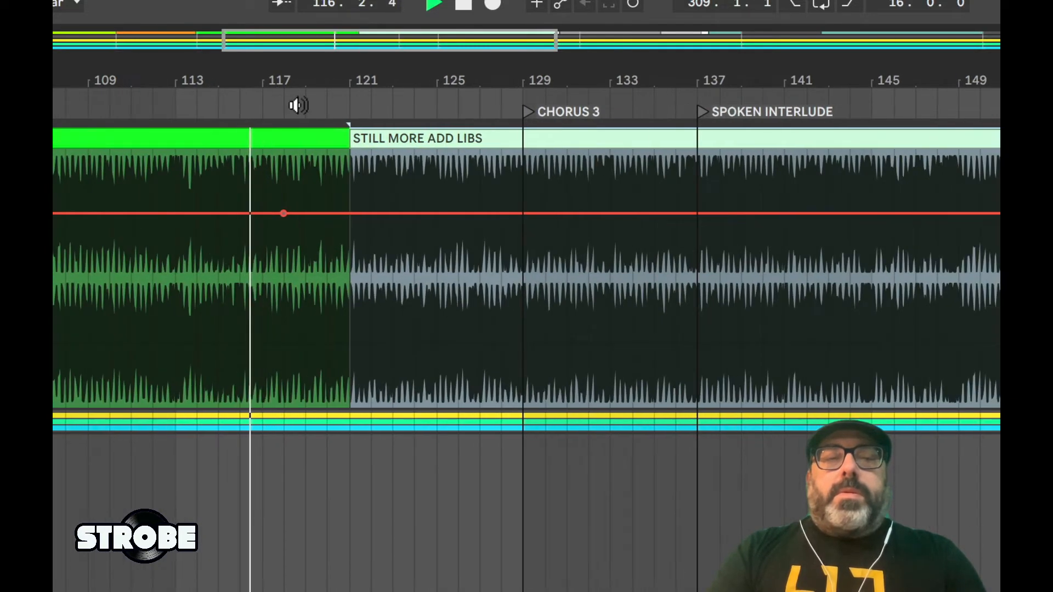
{"action": "left_click", "coordinate": [311, 113]}
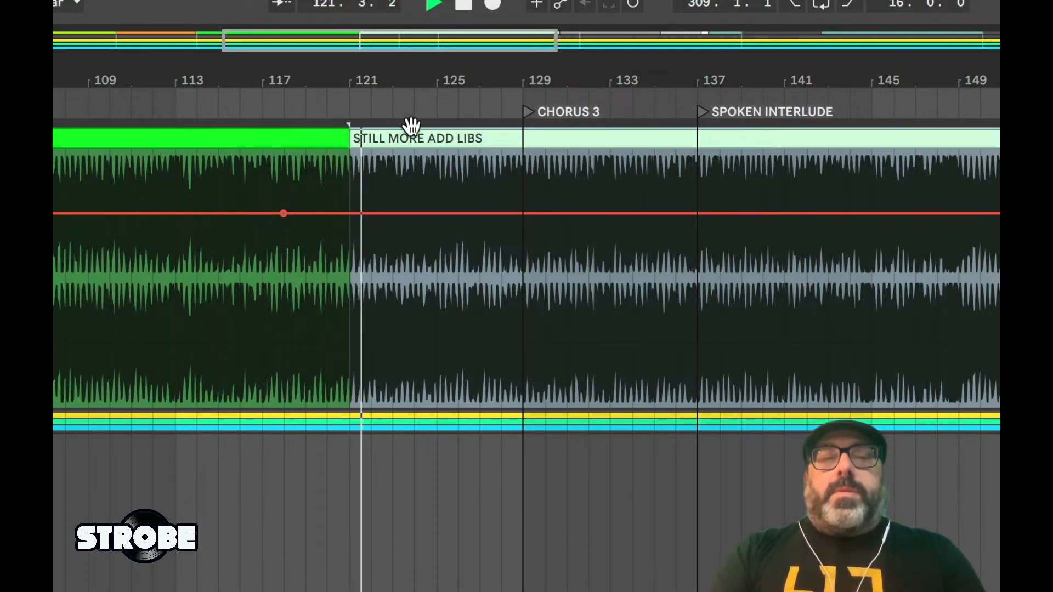
{"action": "left_click_drag", "start_coordinate": [485, 82], "coordinate": [428, 43]}
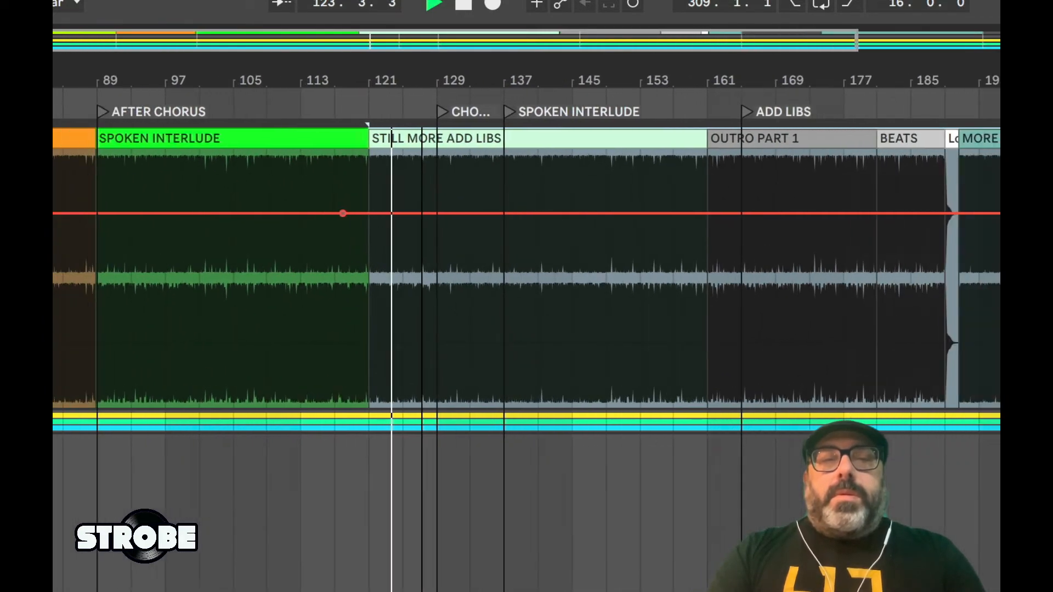
Delete the STILL MORE ADD LIBS clip and move OUTRO PART 1, BEATS and the ending clip to bar 121.
{"action": "left_click", "coordinate": [517, 140]}
{"action": "left_click", "coordinate": [772, 132]}
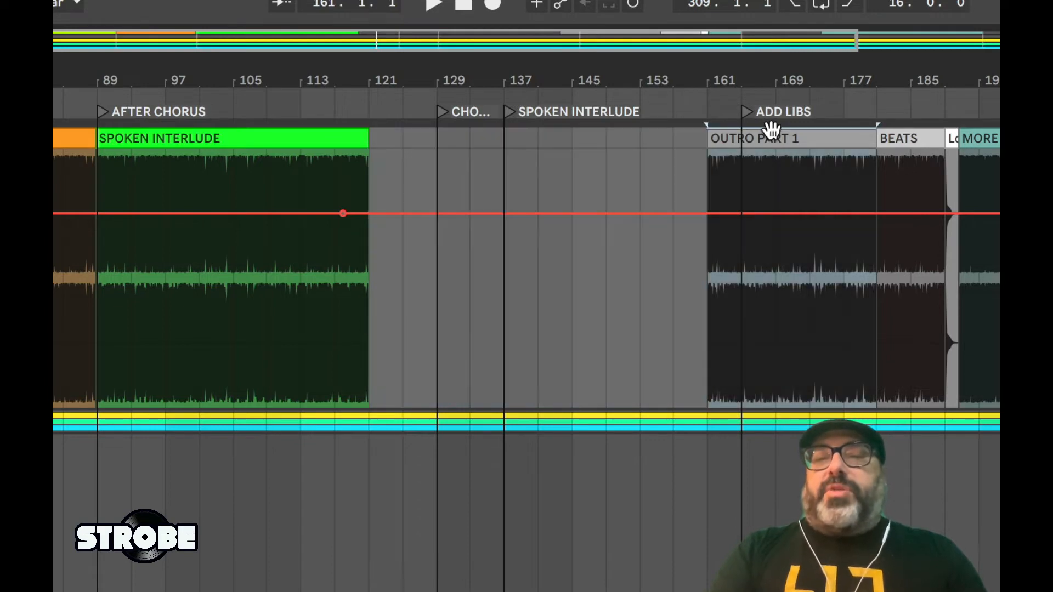
{"action": "left_click", "coordinate": [947, 137], "text": "shift"}
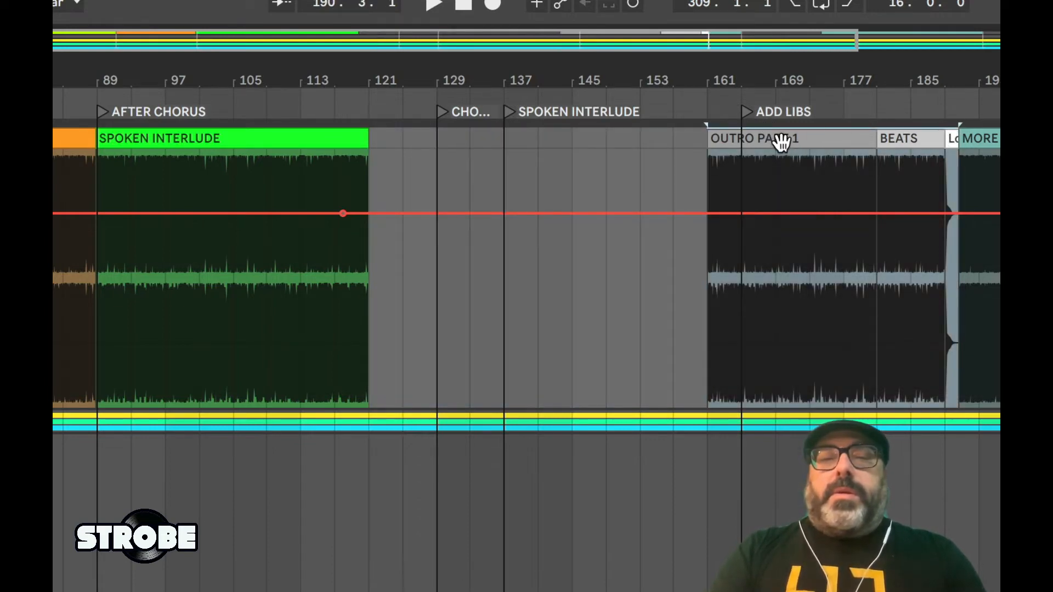
{"action": "left_click_drag", "start_coordinate": [782, 142], "coordinate": [436, 157]}
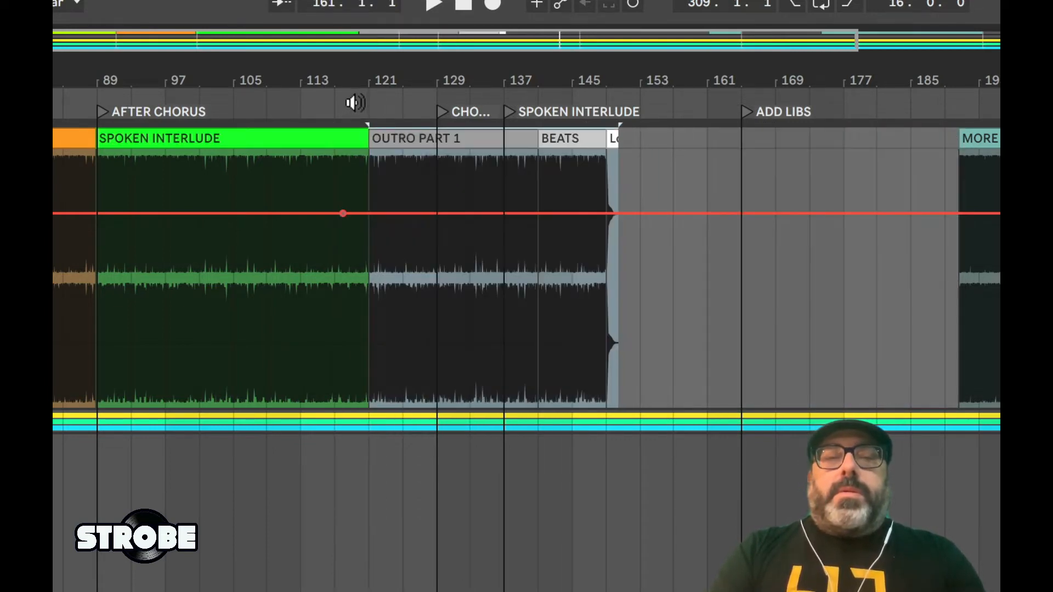
Play back the transition from the SPOKEN INTERLUDE into OUTRO PART 1, including from bar 120.
{"action": "left_click", "coordinate": [352, 103]}
{"action": "left_click_drag", "start_coordinate": [354, 82], "coordinate": [354, 134]}
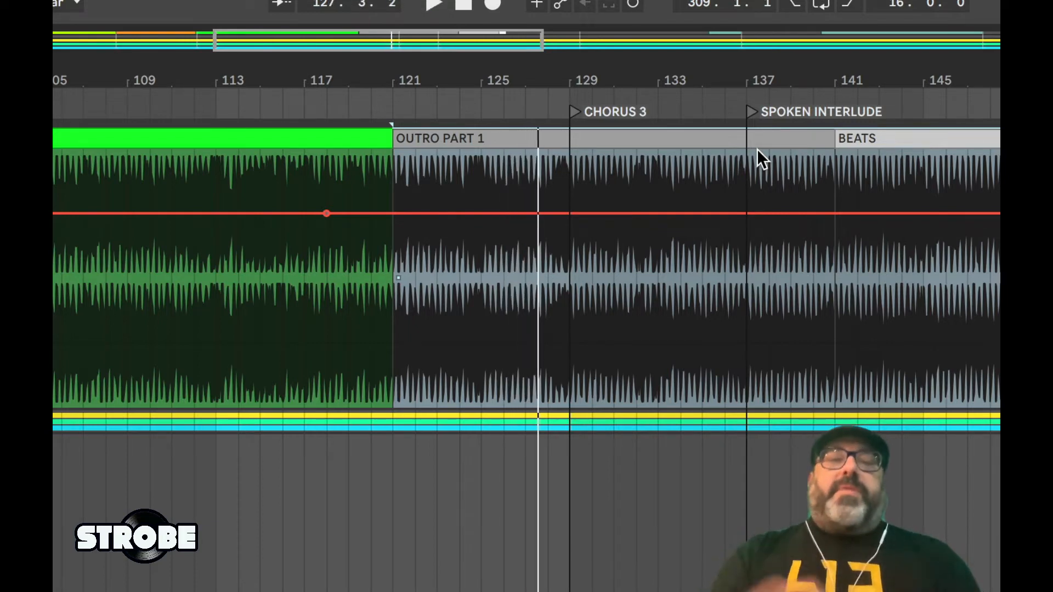
{"action": "left_click", "coordinate": [391, 122]}
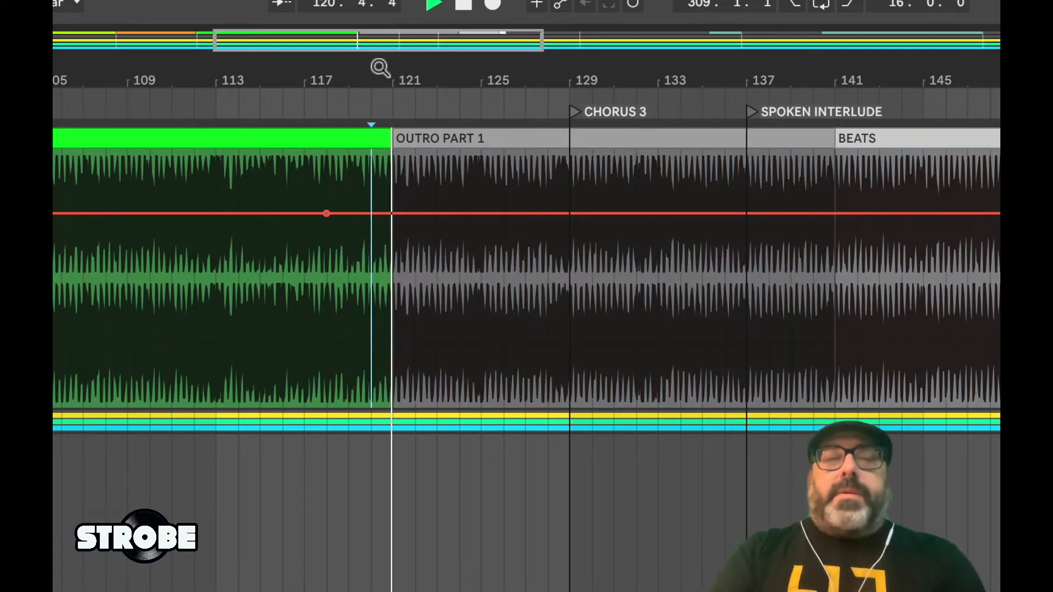
{"action": "left_click_drag", "start_coordinate": [380, 85], "coordinate": [380, 142]}
{"action": "key", "text": "space"}
Extend the start of the OUTRO PART 1 clip back to 120.3 and play back the transition from bars 120 and 119.3.
{"action": "left_click_drag", "start_coordinate": [469, 137], "coordinate": [403, 138]}
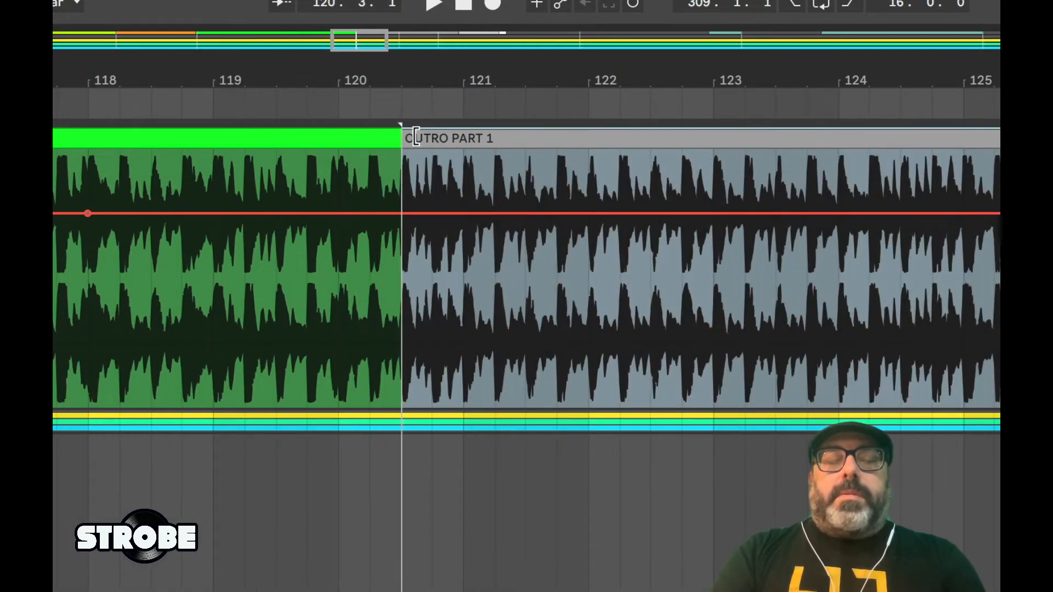
{"action": "key", "text": "space"}
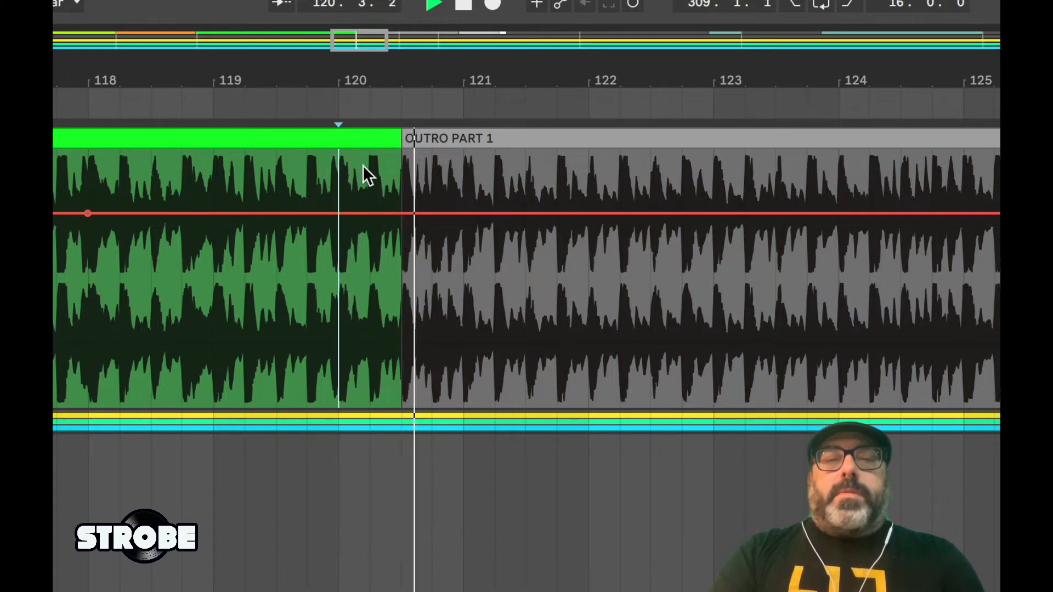
{"action": "left_click", "coordinate": [426, 139]}
{"action": "key", "text": "space"}
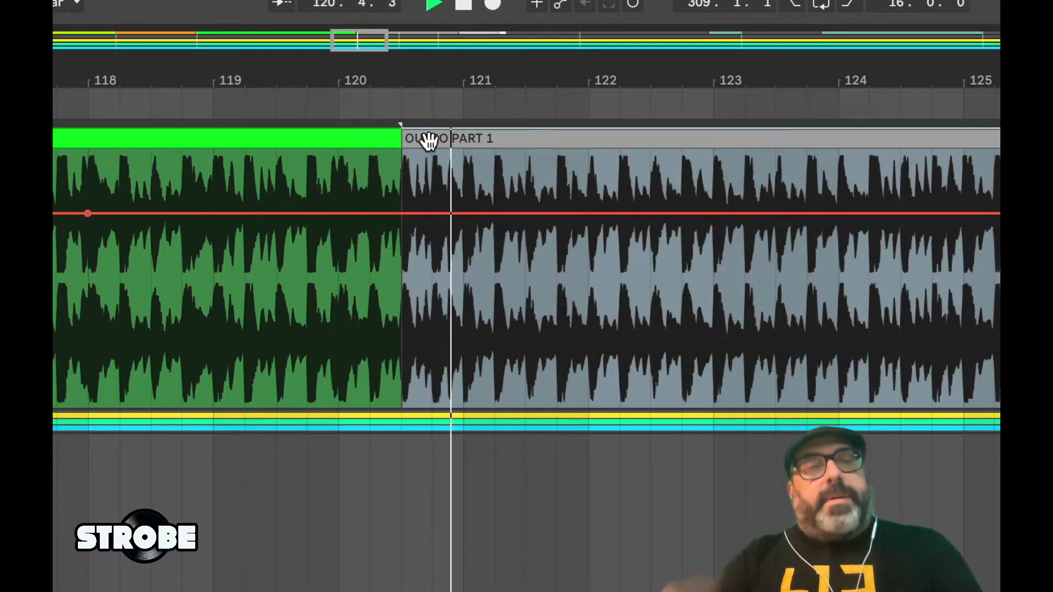
{"action": "key", "text": "space"}
{"action": "left_click", "coordinate": [277, 184]}
{"action": "key", "text": "space"}
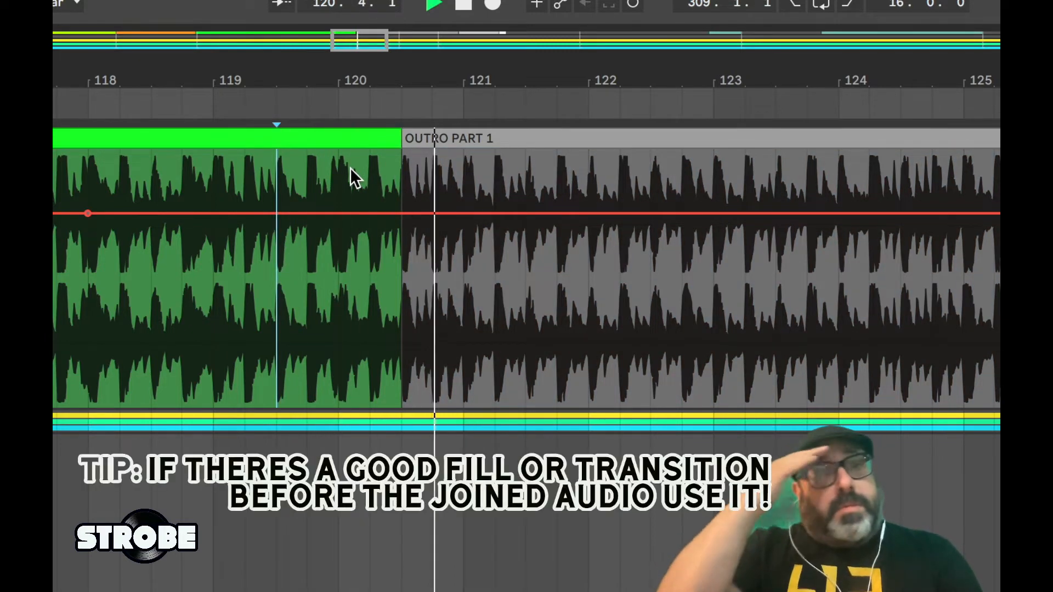
Play back the transition from OUTRO PART 1 into BEATS, starting at 140.3.
{"action": "left_click_drag", "start_coordinate": [535, 71], "coordinate": [535, 17]}
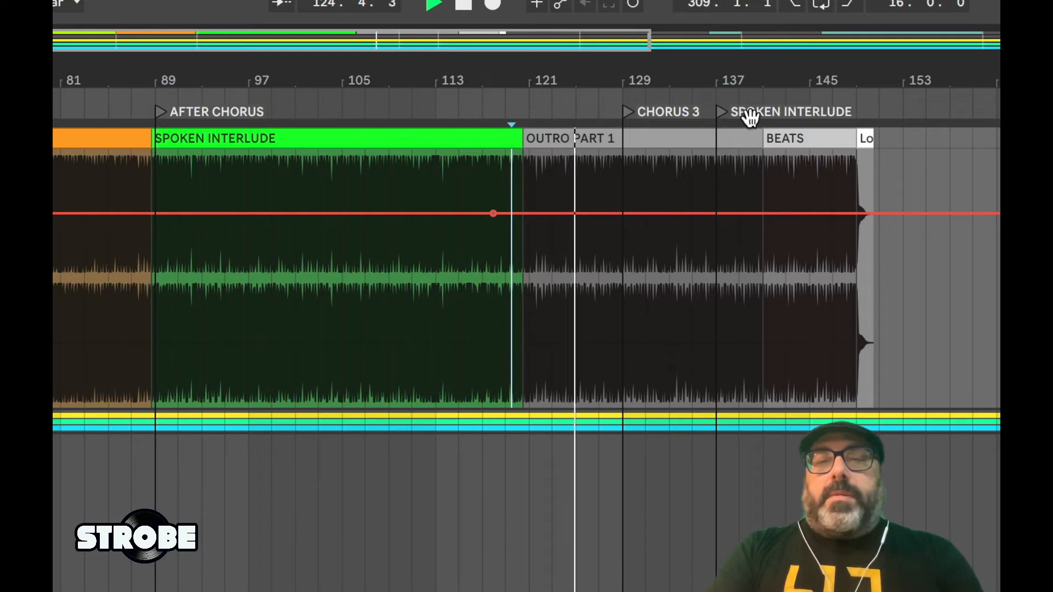
{"action": "left_click", "coordinate": [762, 163]}
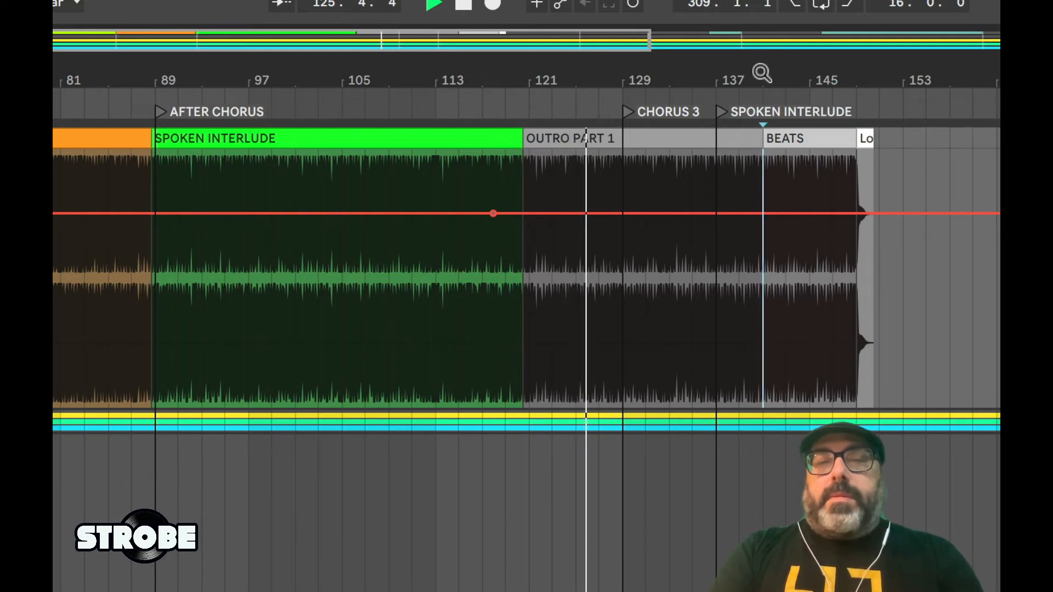
{"action": "left_click_drag", "start_coordinate": [760, 73], "coordinate": [760, 104]}
{"action": "left_click", "coordinate": [757, 156]}
{"action": "key", "text": "space"}
{"action": "key", "text": "space"}
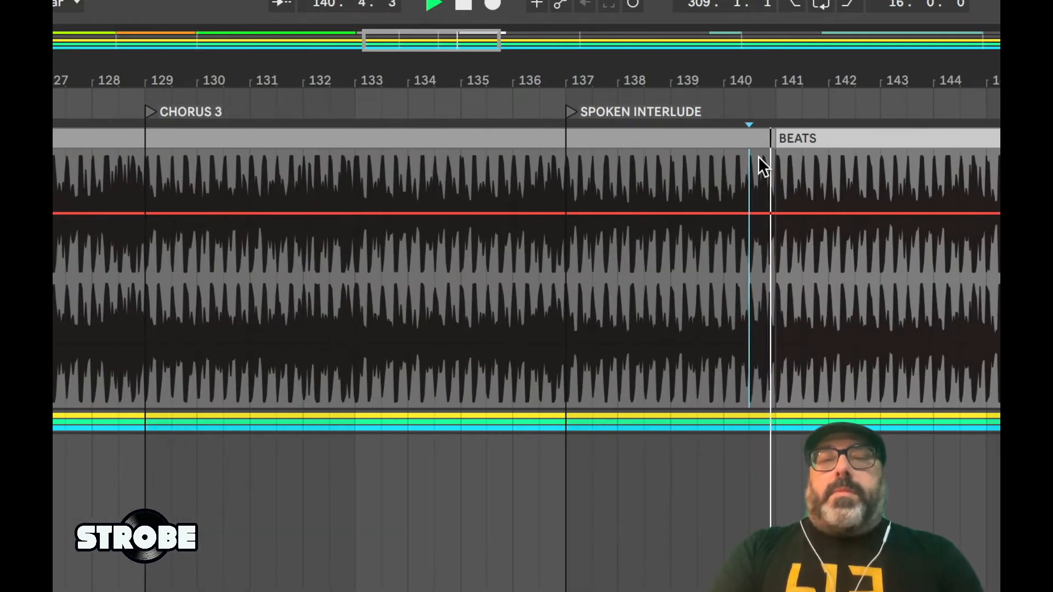
Delete the leftover clips on the main track from the ADD LIBS marker at bar 165 onward.
{"action": "left_click_drag", "start_coordinate": [799, 78], "coordinate": [799, 27]}
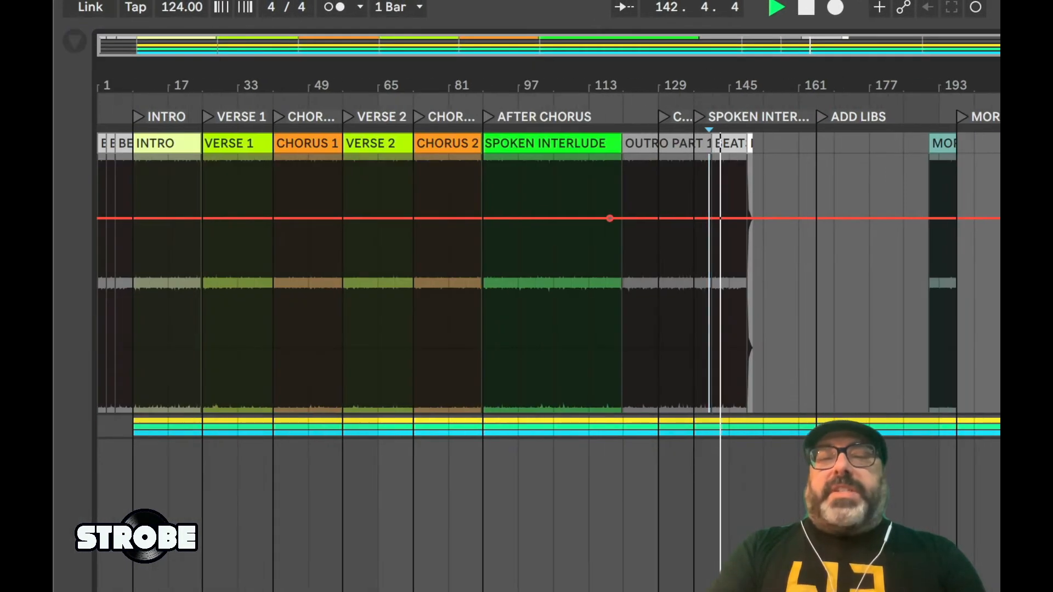
{"action": "mouse_move", "coordinate": [999, 144]}
{"action": "left_mouse_down"}
{"action": "mouse_move", "coordinate": [999, 135]}
{"action": "mouse_move", "coordinate": [857, 100]}
{"action": "mouse_move", "coordinate": [812, 110]}
{"action": "left_mouse_up"}
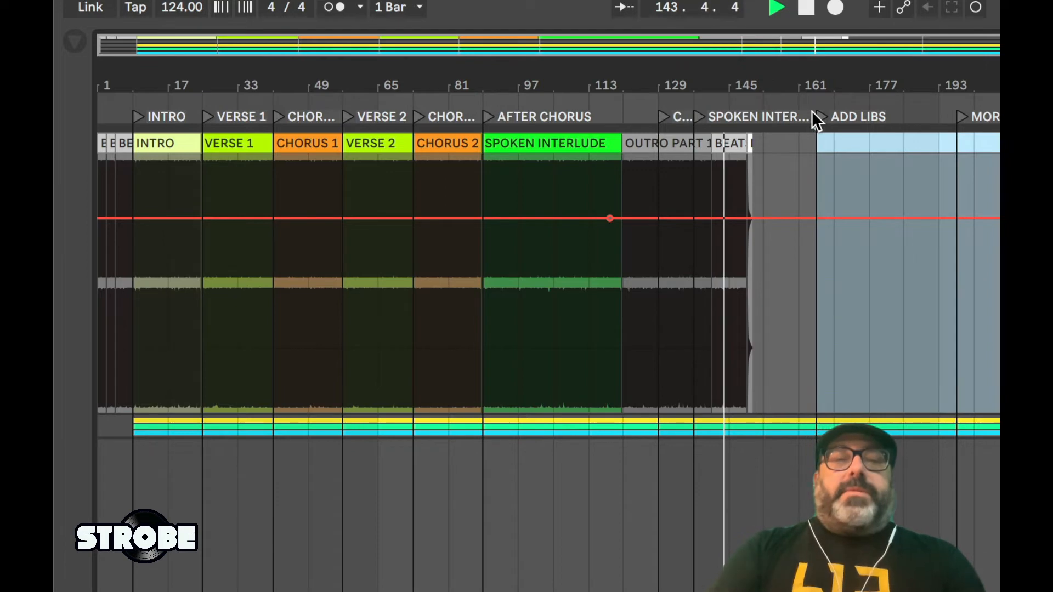
{"action": "key", "text": "Delete"}
Recheck the transition from CHORUS 2 into the SPOKEN INTERLUDE by playing from bars 85 and 88.
{"action": "left_click_drag", "start_coordinate": [683, 83], "coordinate": [722, 81]}
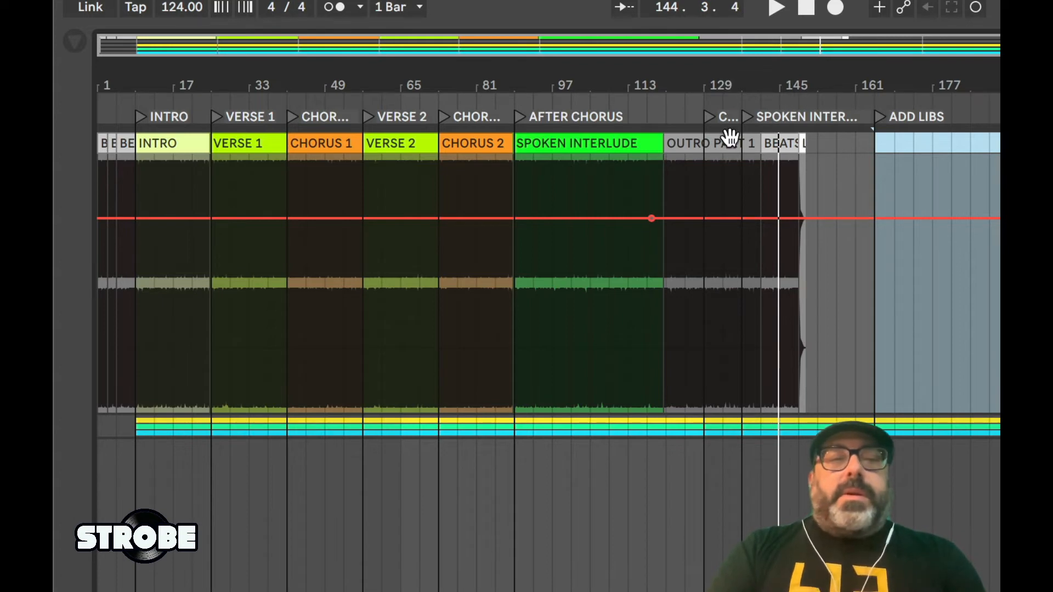
{"action": "left_click", "coordinate": [497, 166]}
{"action": "key", "text": "space"}
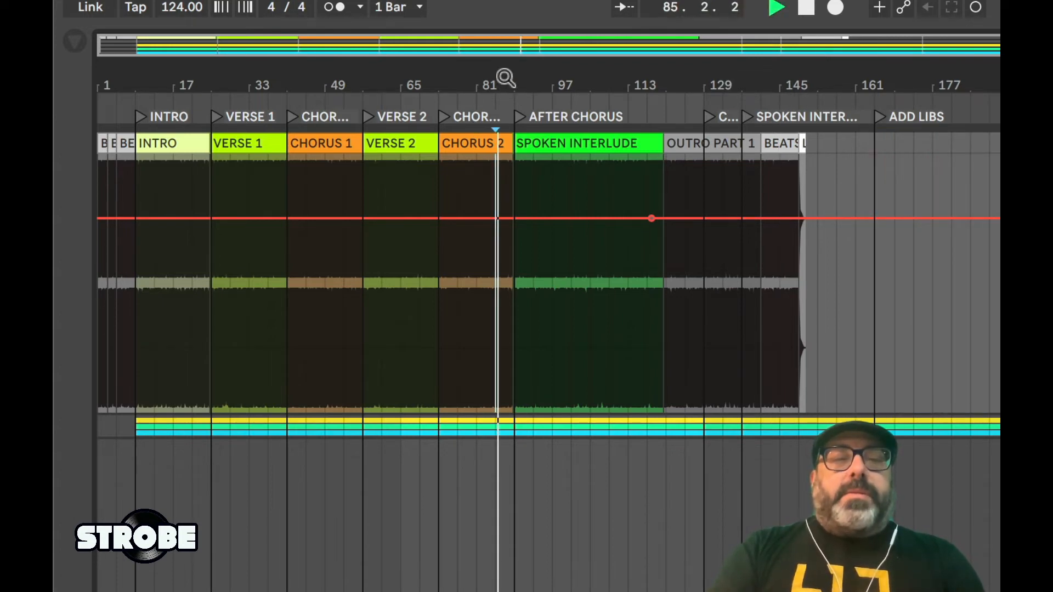
{"action": "left_click_drag", "start_coordinate": [498, 78], "coordinate": [499, 96]}
{"action": "left_click", "coordinate": [533, 166]}
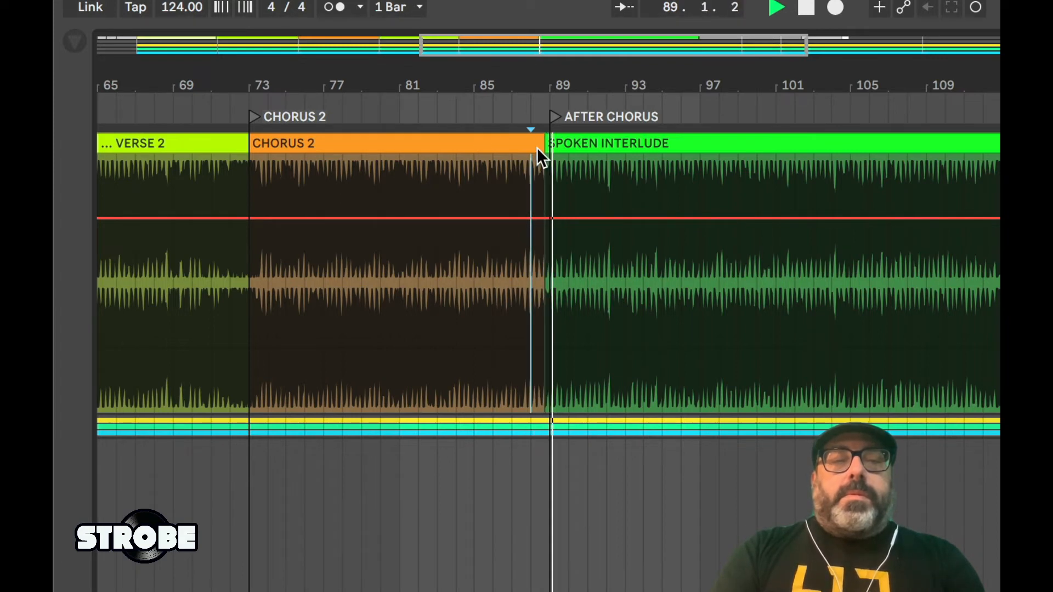
Select all clips from the beat intro at bar 1 through the ending clip, loop that selection, and select the loop's time range.
{"action": "key", "text": "w"}
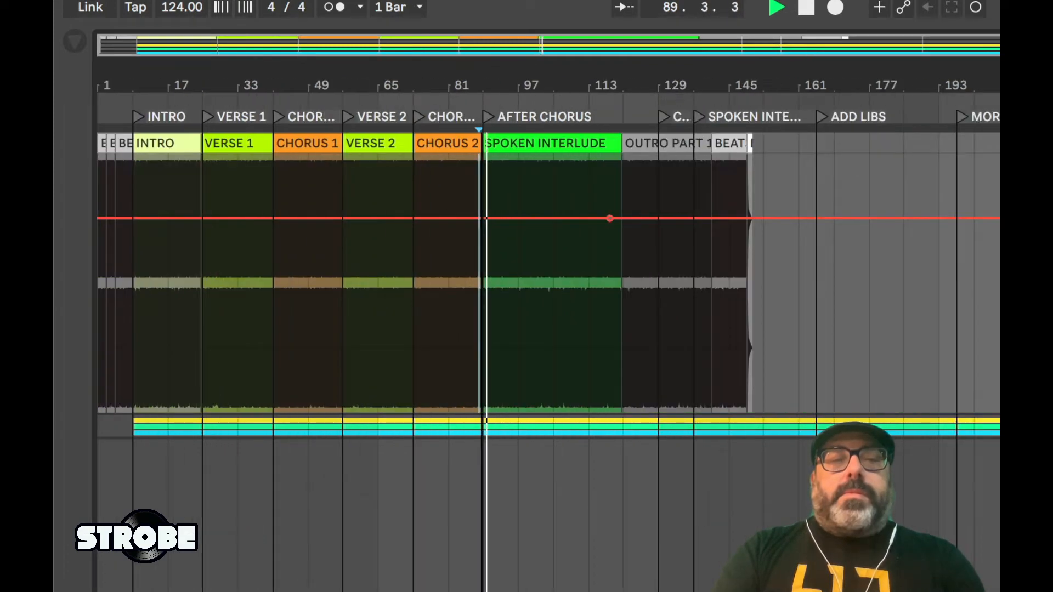
{"action": "left_click", "coordinate": [749, 142]}
{"action": "key", "text": "space"}
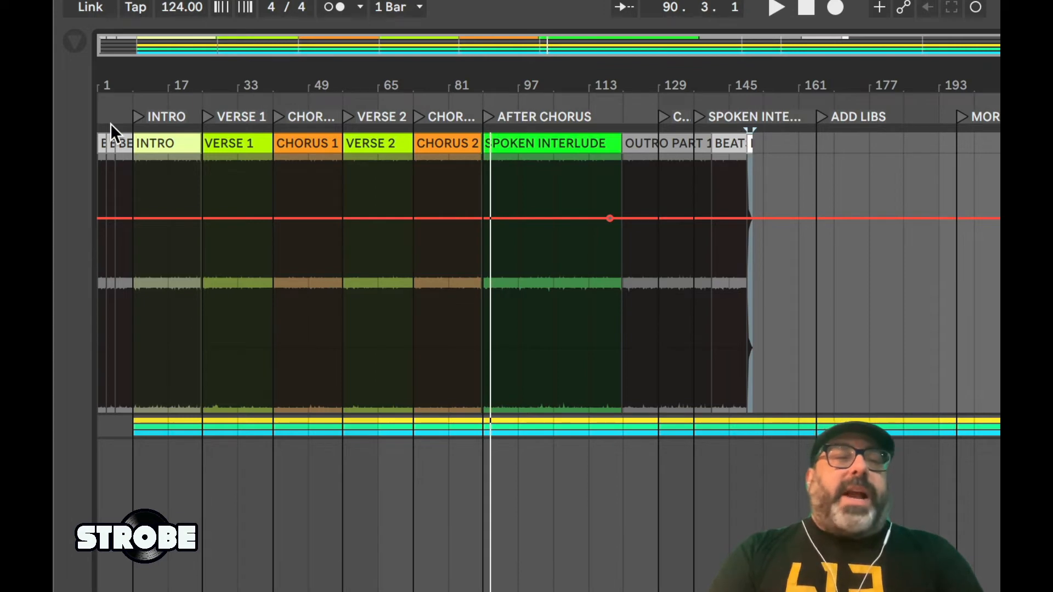
{"action": "left_click", "coordinate": [101, 139], "text": "shift"}
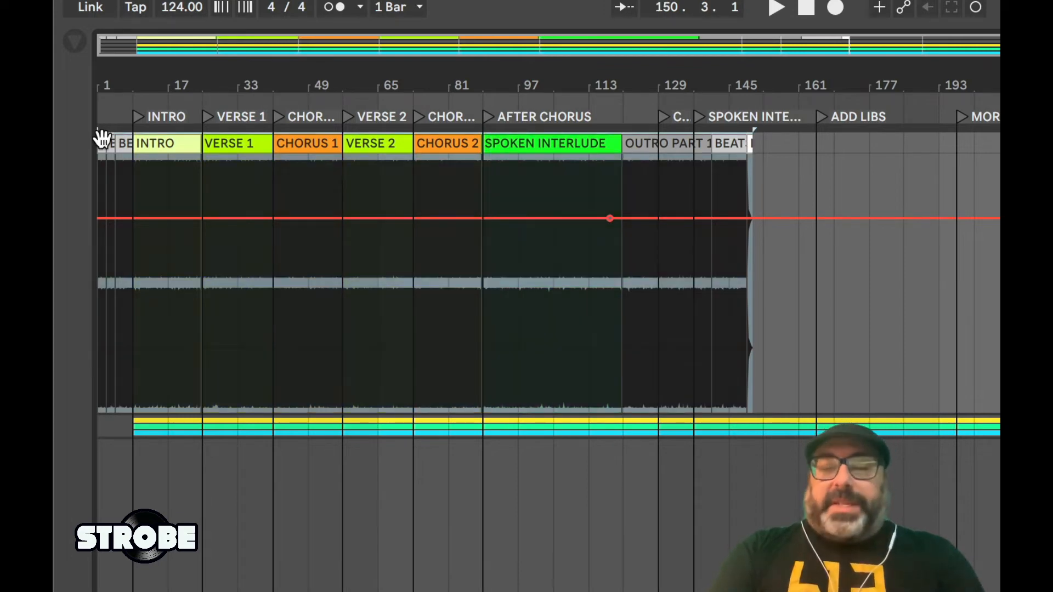
{"action": "key", "text": "ctrl+l"}
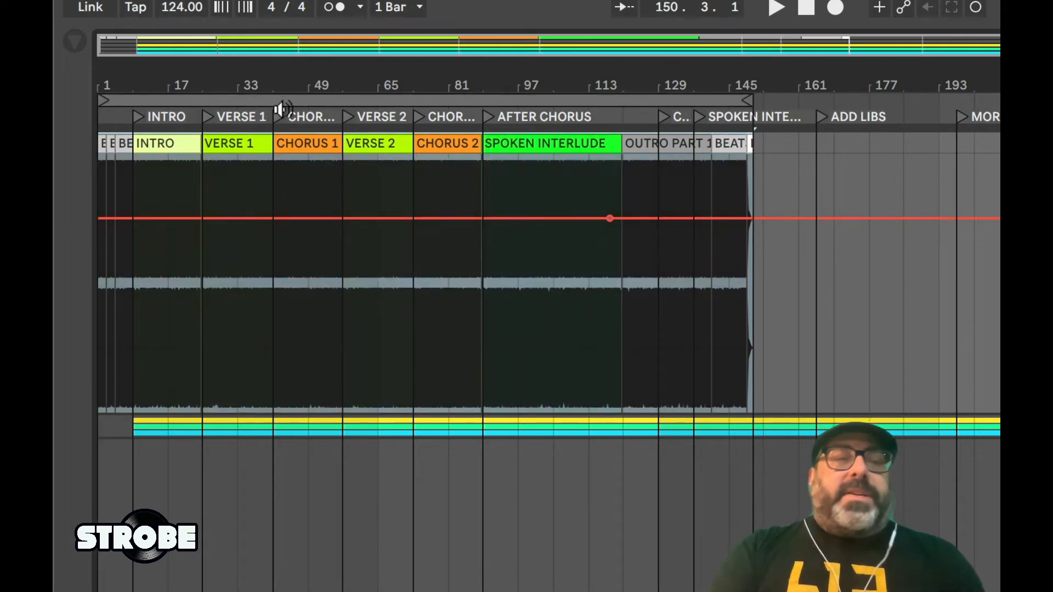
{"action": "left_click", "coordinate": [366, 100]}
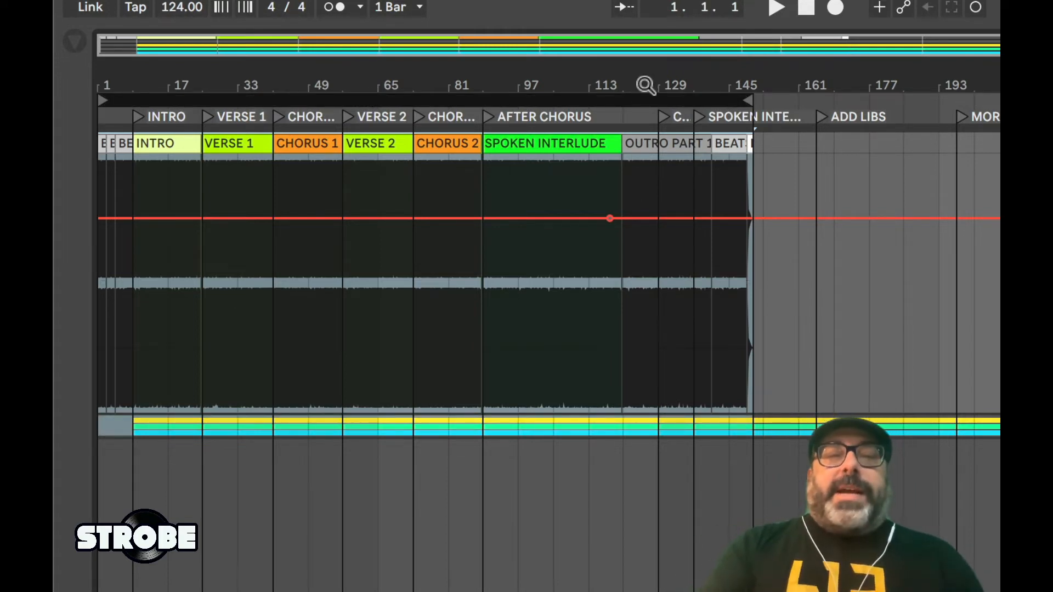
{"action": "left_click_drag", "start_coordinate": [645, 86], "coordinate": [645, 137]}
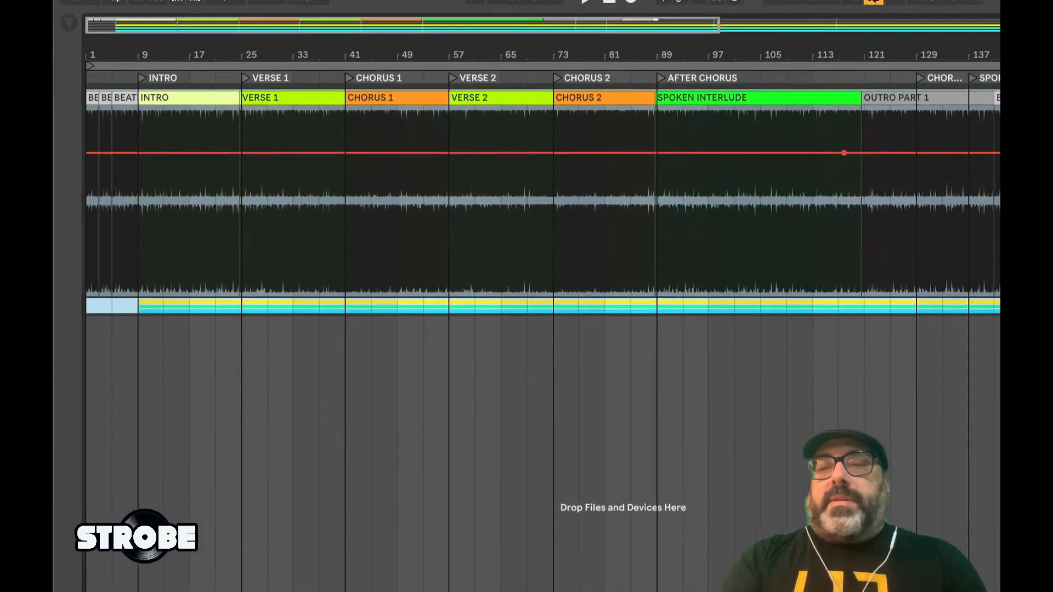
{"action": "left_click", "coordinate": [962, 86]}
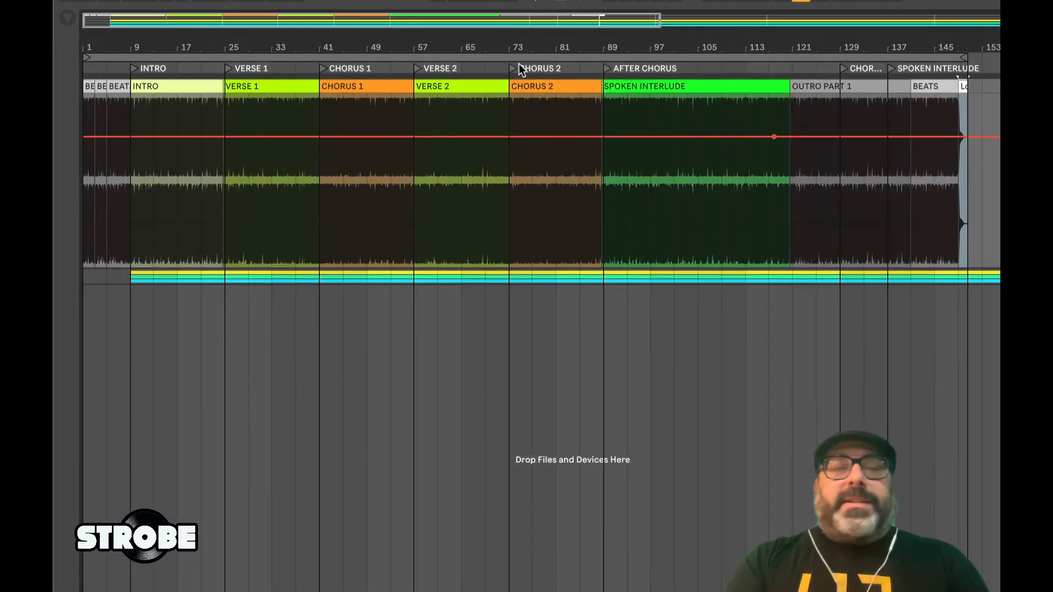
{"action": "left_click", "coordinate": [87, 86], "text": "shift"}
{"action": "key", "text": "super+l"}
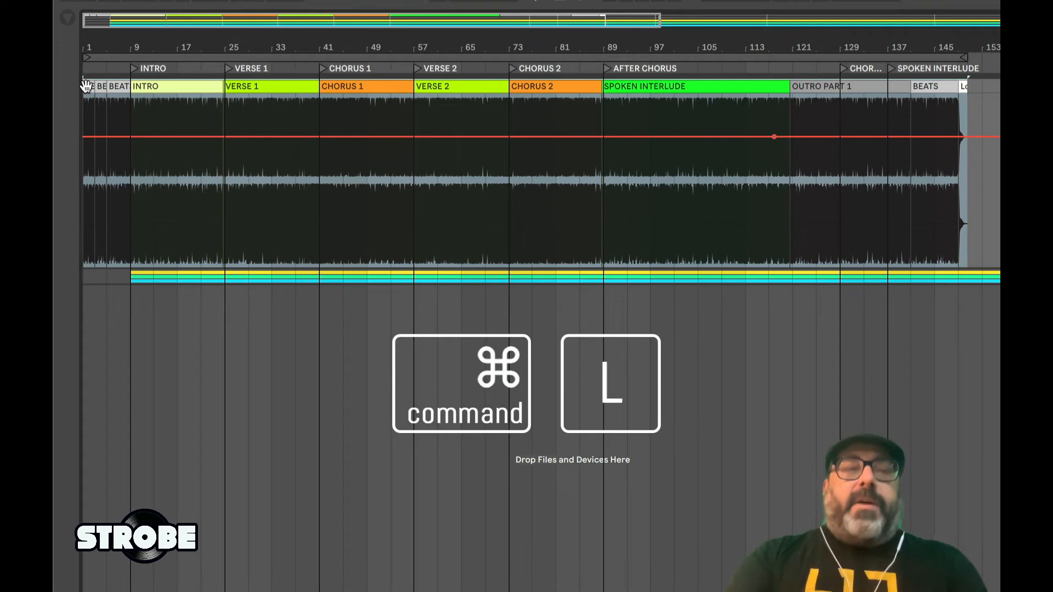
{"action": "left_click", "coordinate": [147, 58]}
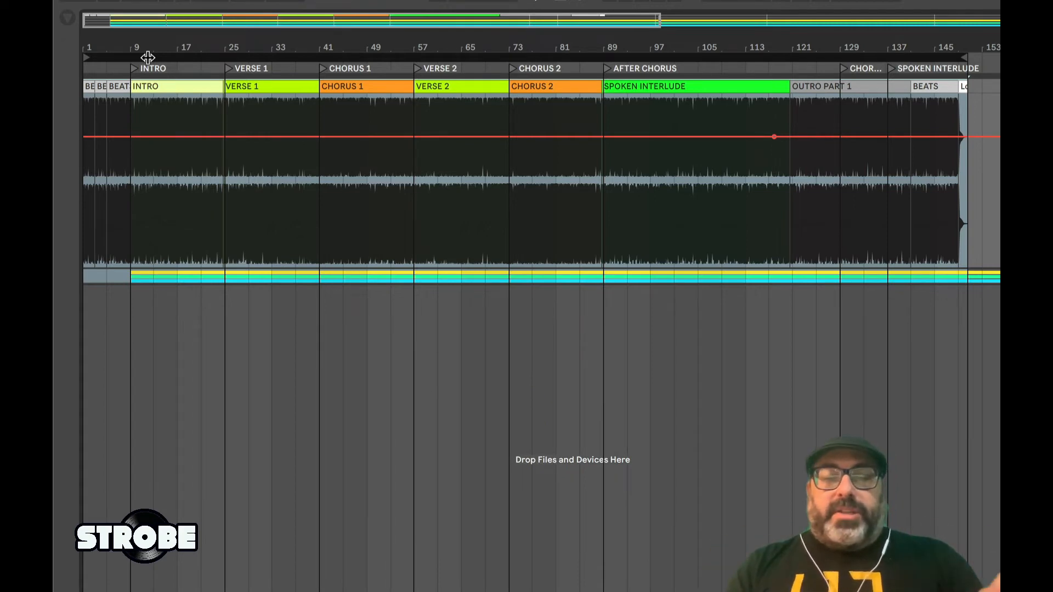
Export the selected range as a 16-bit WAV with no dither and turn on MP3 (CBR 320) encoding.
{"action": "key", "text": "super+shift+r"}
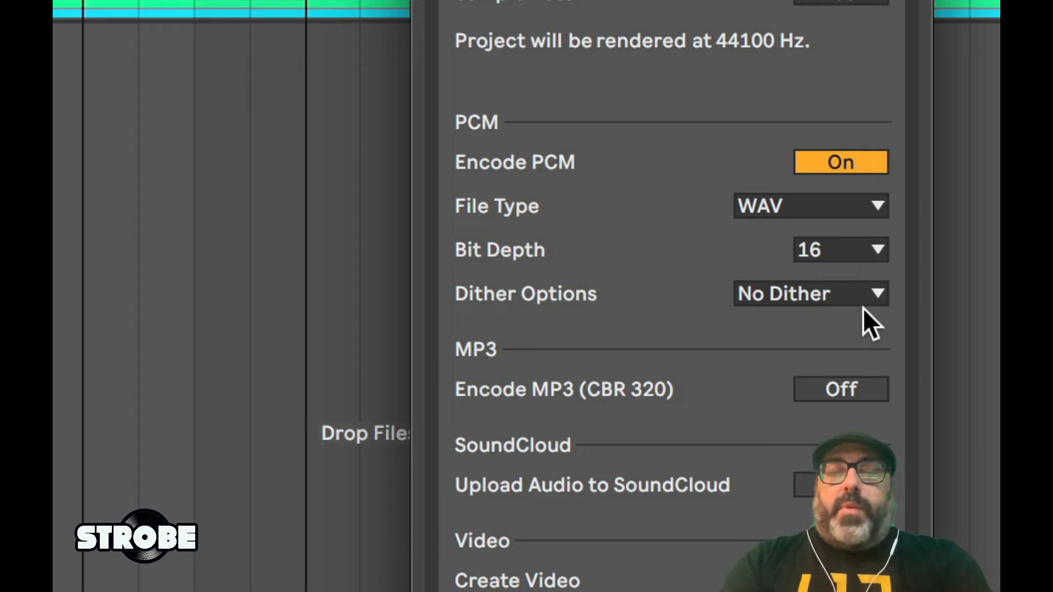
{"action": "left_click", "coordinate": [844, 387]}
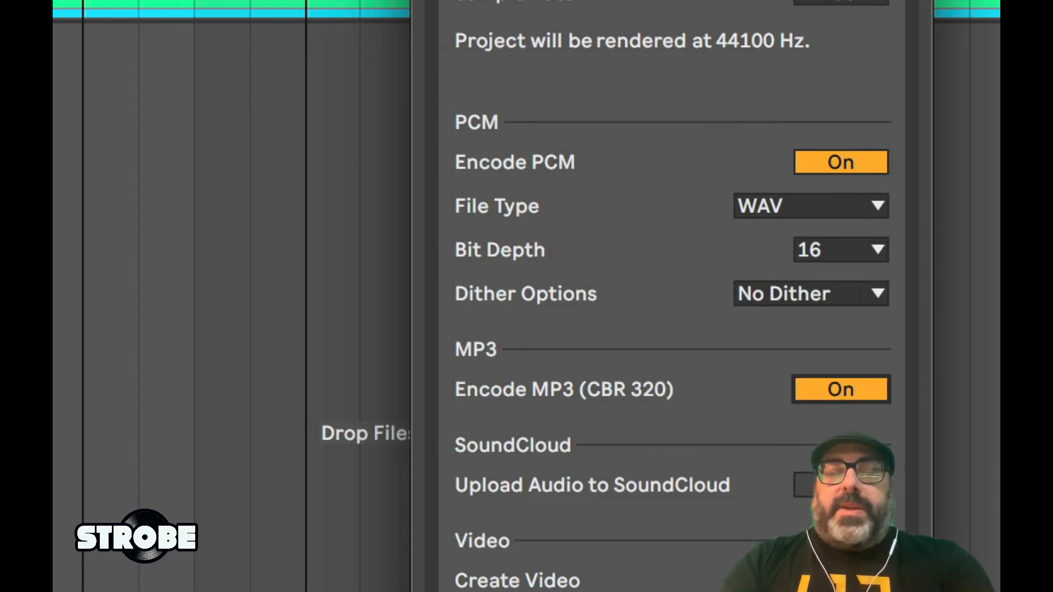
{"action": "left_click", "coordinate": [592, 454]}
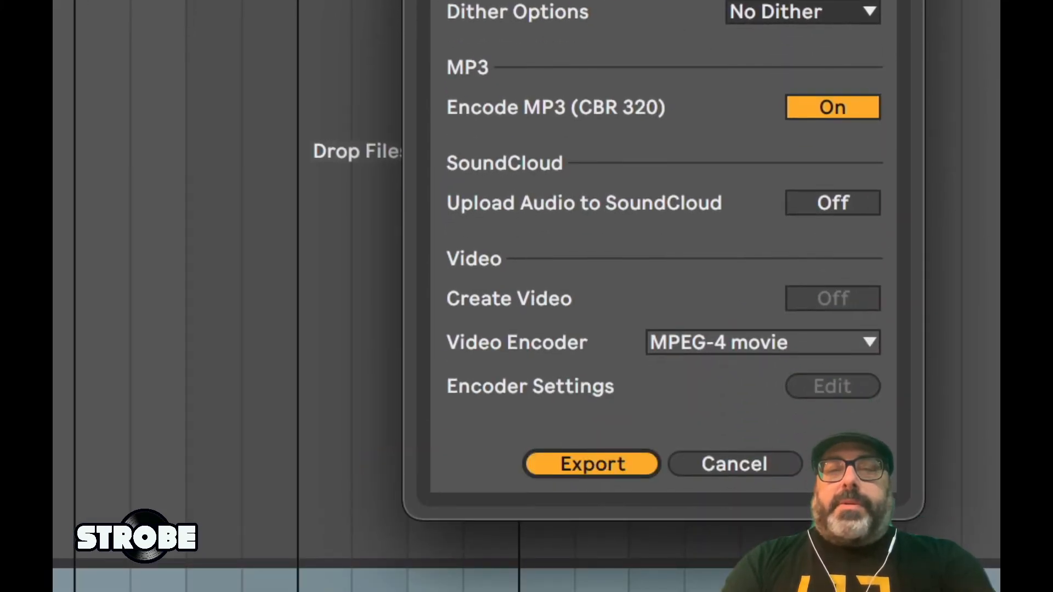
Start the export and save the file as STROBE TUTORIAL 001.wav in the [ TUTORIALS ] folder.
{"action": "left_click", "coordinate": [606, 455]}
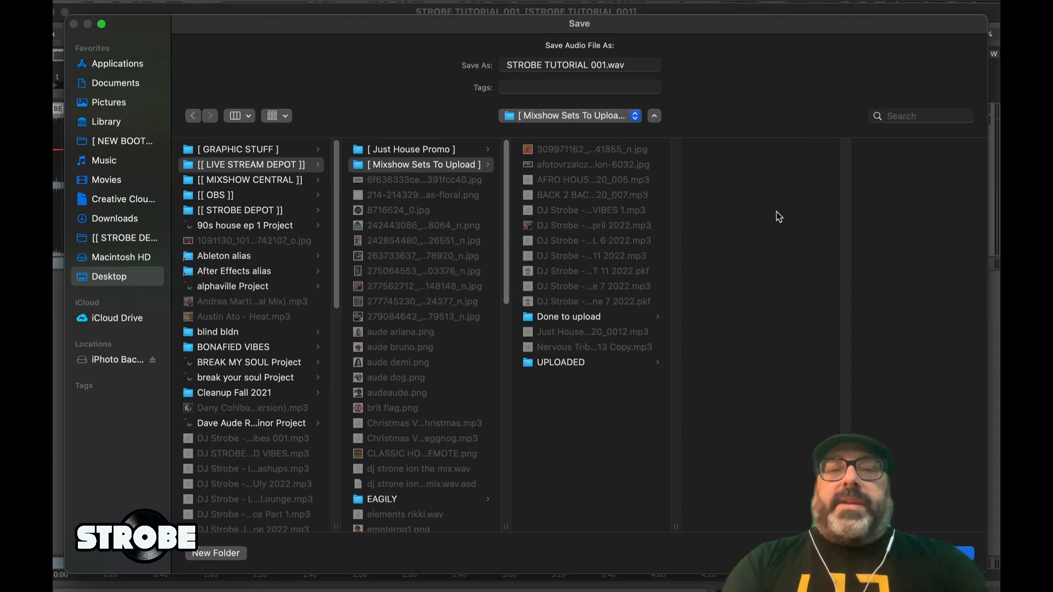
{"action": "left_click", "coordinate": [561, 119]}
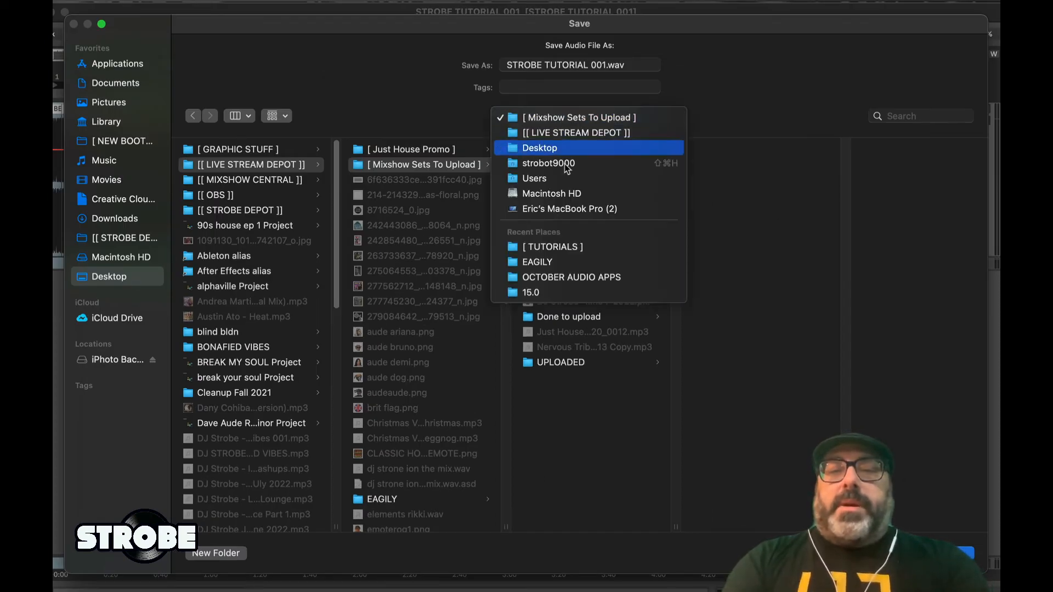
{"action": "left_click", "coordinate": [611, 248]}
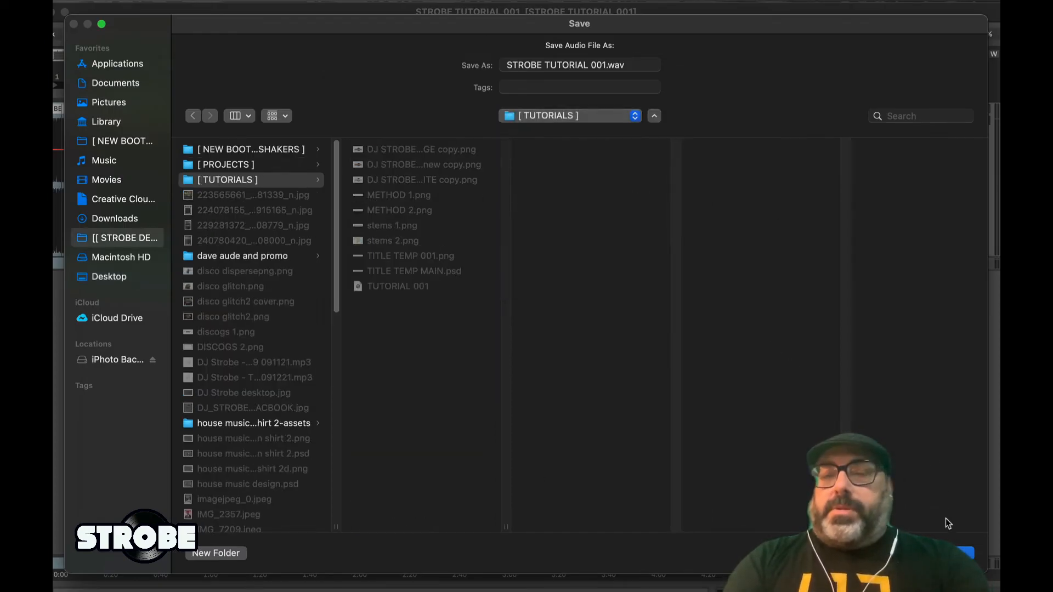
{"action": "left_click", "coordinate": [964, 553]}
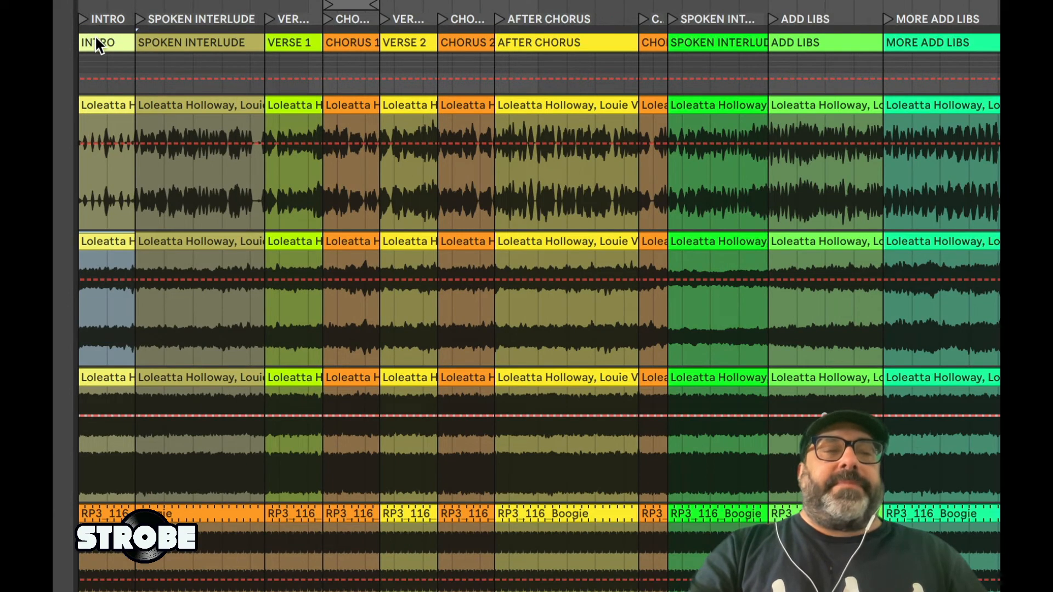
Play from the start of INTRO and switch its MUSIC stem clip off and on to compare, leaving the clip deactivated.
{"action": "left_click", "coordinate": [95, 39]}
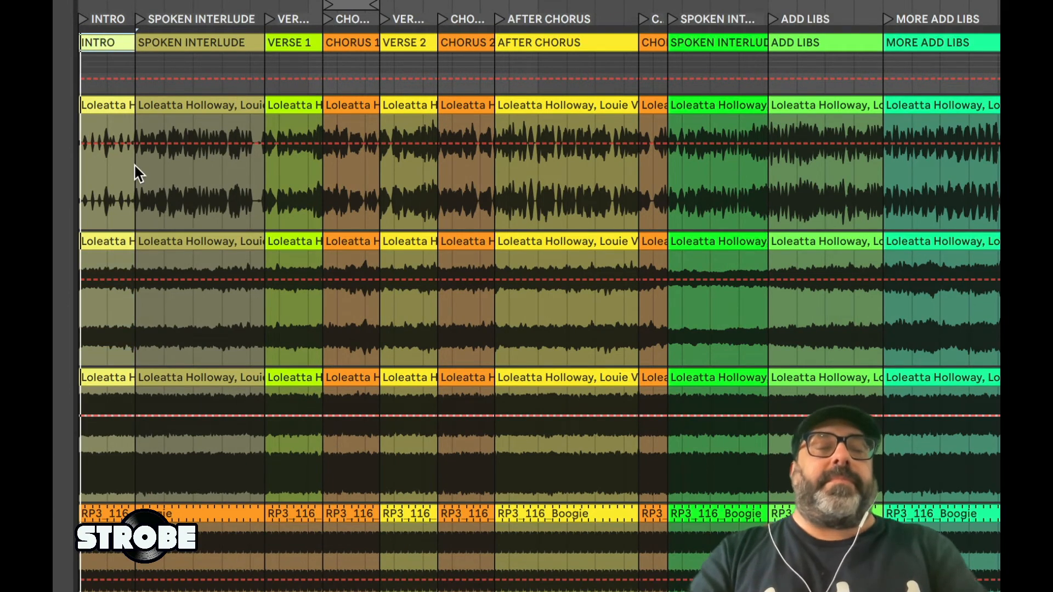
{"action": "key", "text": "space"}
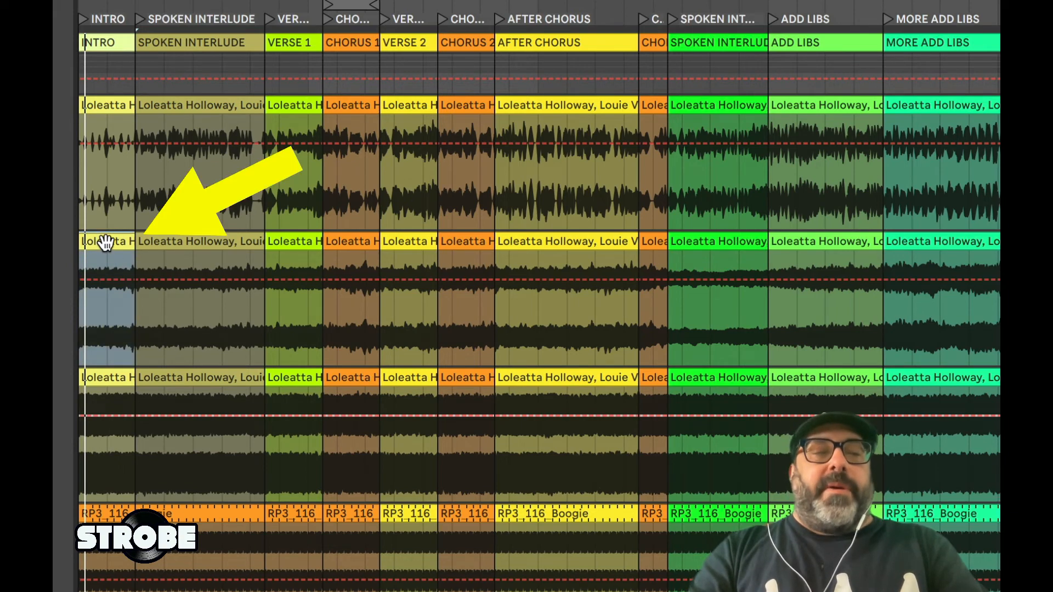
{"action": "key", "text": "0"}
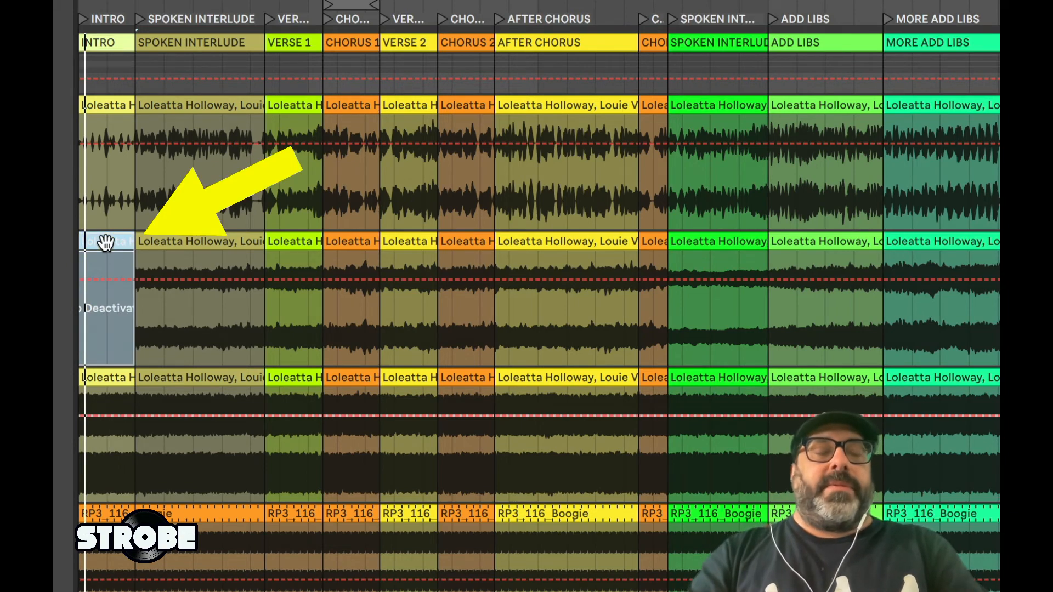
{"action": "key", "text": "space"}
{"action": "key", "text": "space"}
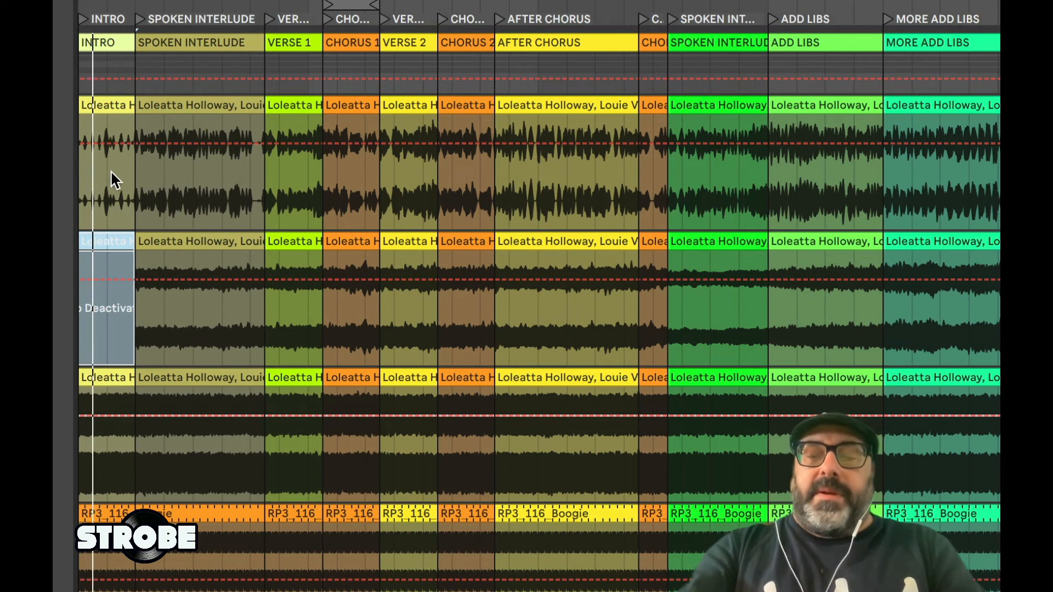
{"action": "key", "text": "0"}
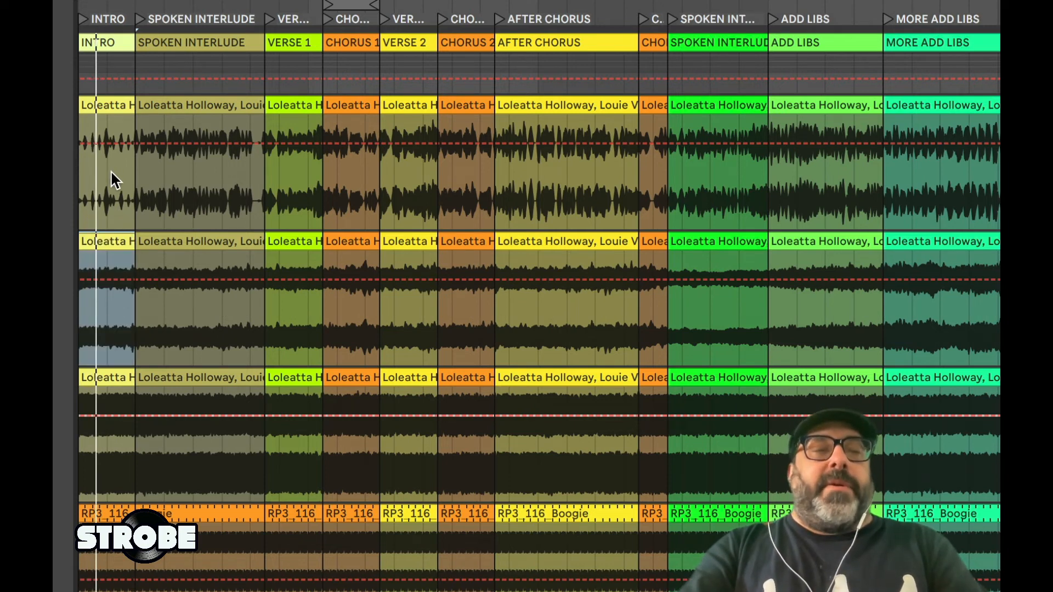
{"action": "key", "text": "0"}
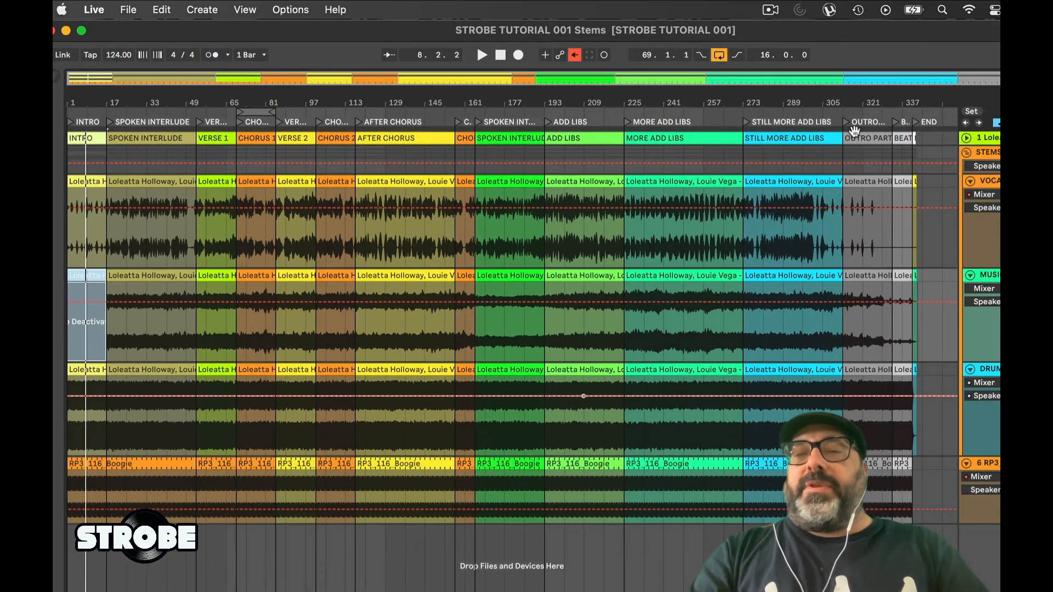
Deactivate the vocal stem clip in the MORE ADD LIBS section and play through the section with only the remaining stems.
{"action": "left_click_drag", "start_coordinate": [941, 184], "coordinate": [59, 180]}
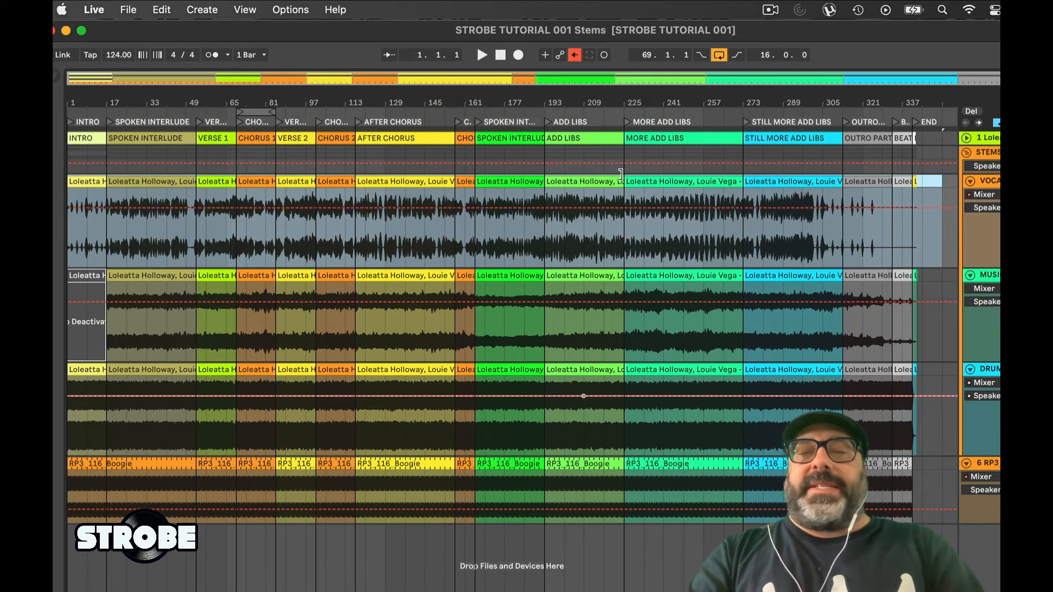
{"action": "left_click", "coordinate": [650, 183]}
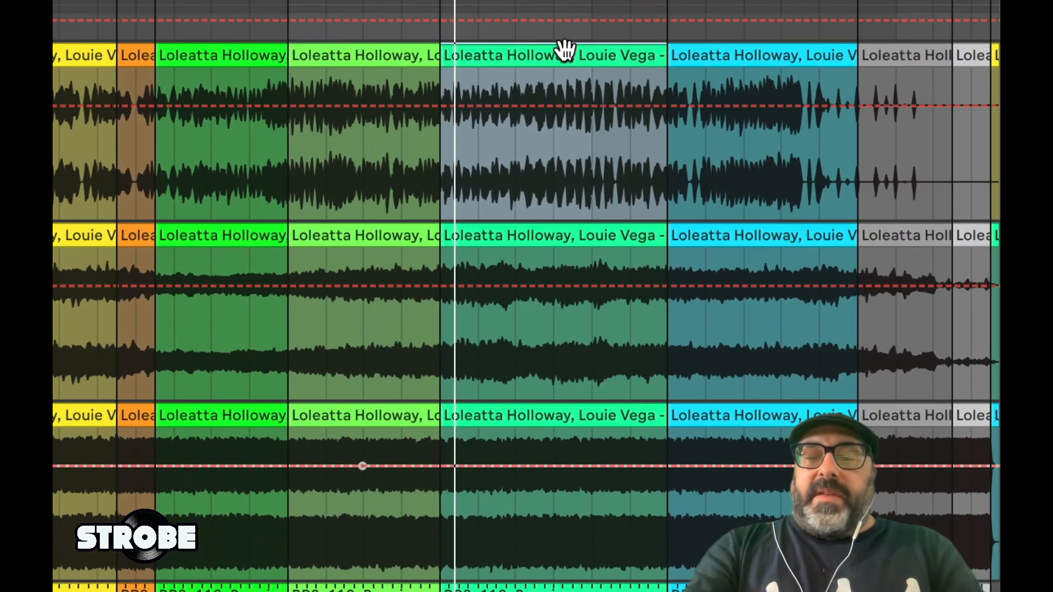
{"action": "key", "text": "0"}
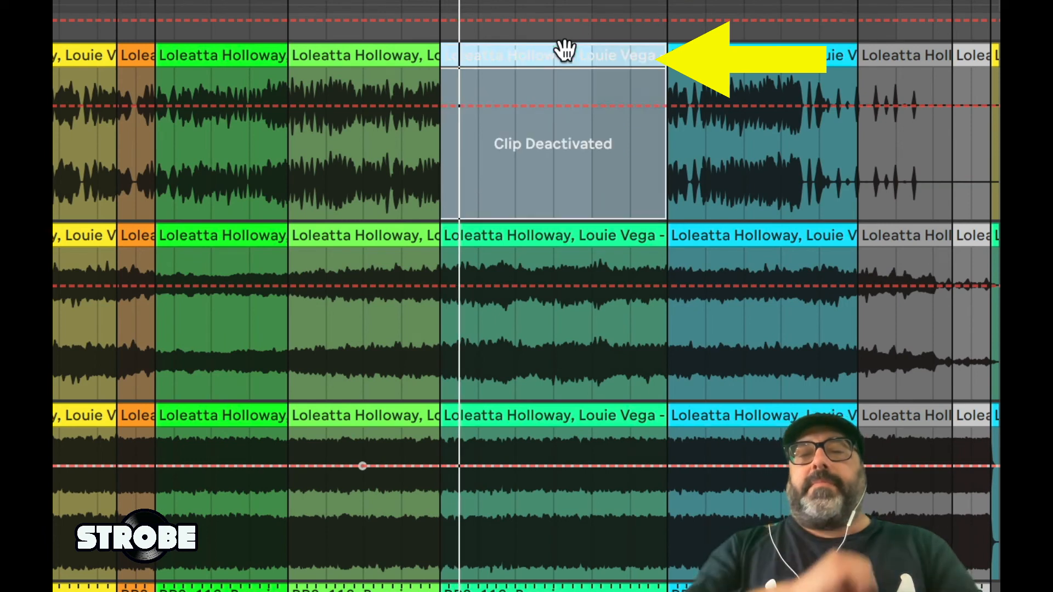
{"action": "left_click", "coordinate": [550, 146]}
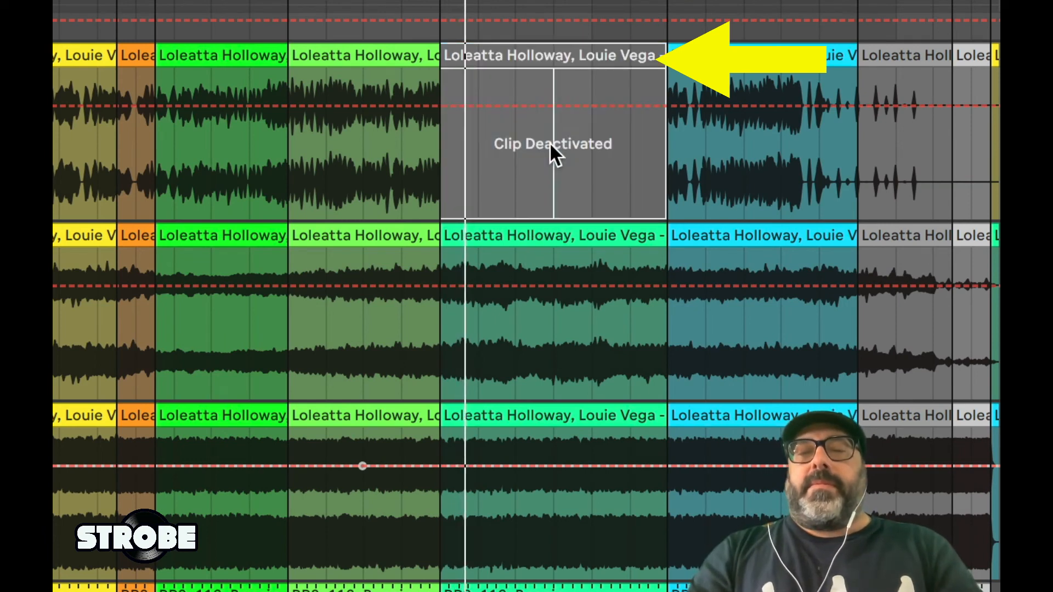
{"action": "key", "text": "space"}
{"action": "left_click", "coordinate": [602, 146]}
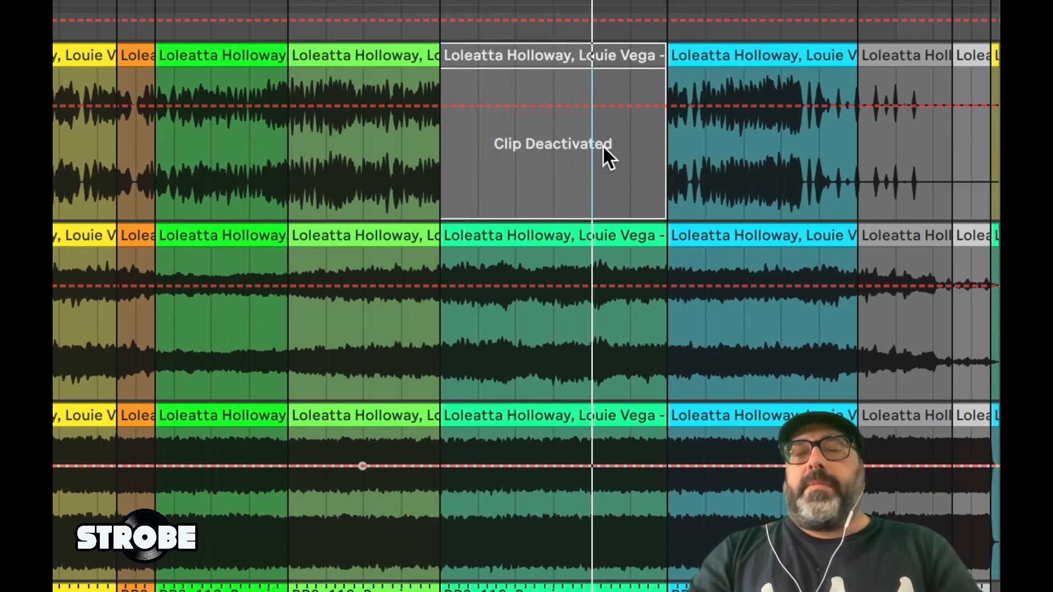
{"action": "left_click", "coordinate": [622, 144]}
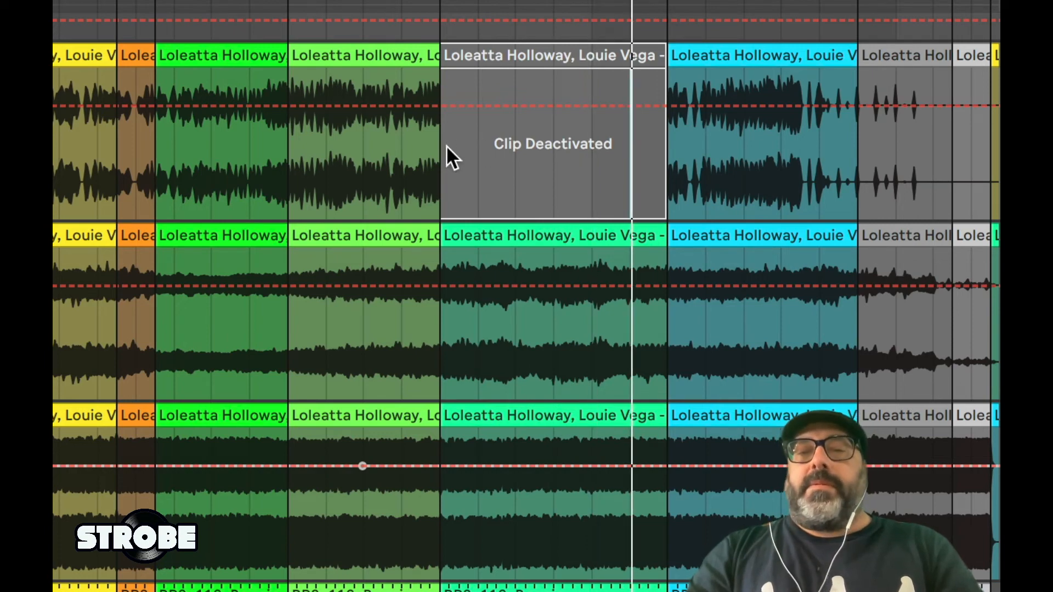
{"action": "left_click", "coordinate": [494, 235]}
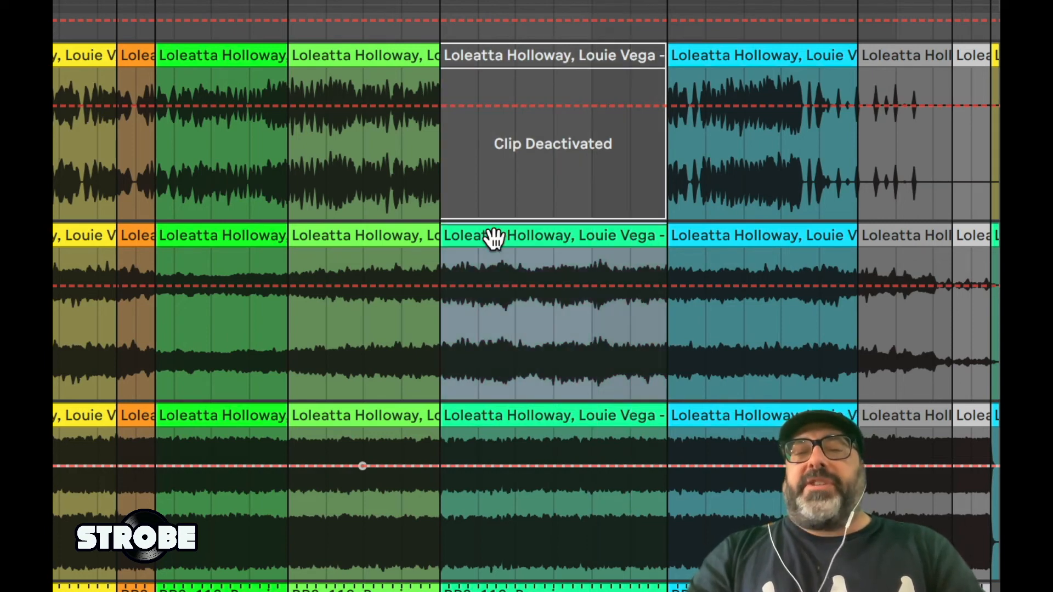
{"action": "left_click", "coordinate": [503, 414], "text": "shift"}
{"action": "left_click_drag", "start_coordinate": [488, 415], "coordinate": [506, 475]}
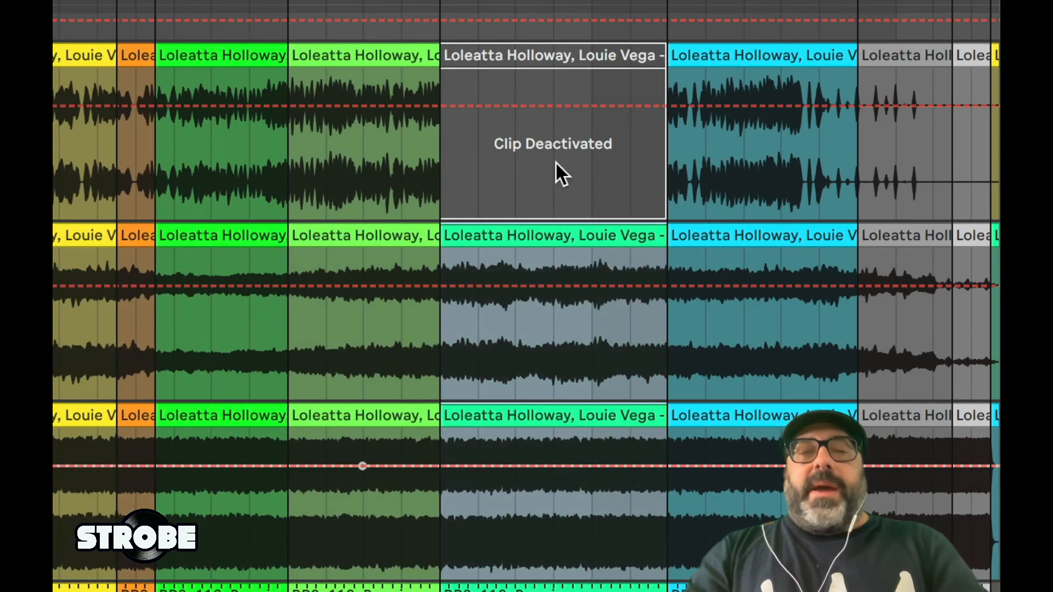
In the ADD LIBS section, deactivate the MUSIC and DRUMS stem clips, and reactivate the MUSIC clip.
{"action": "left_click", "coordinate": [308, 228]}
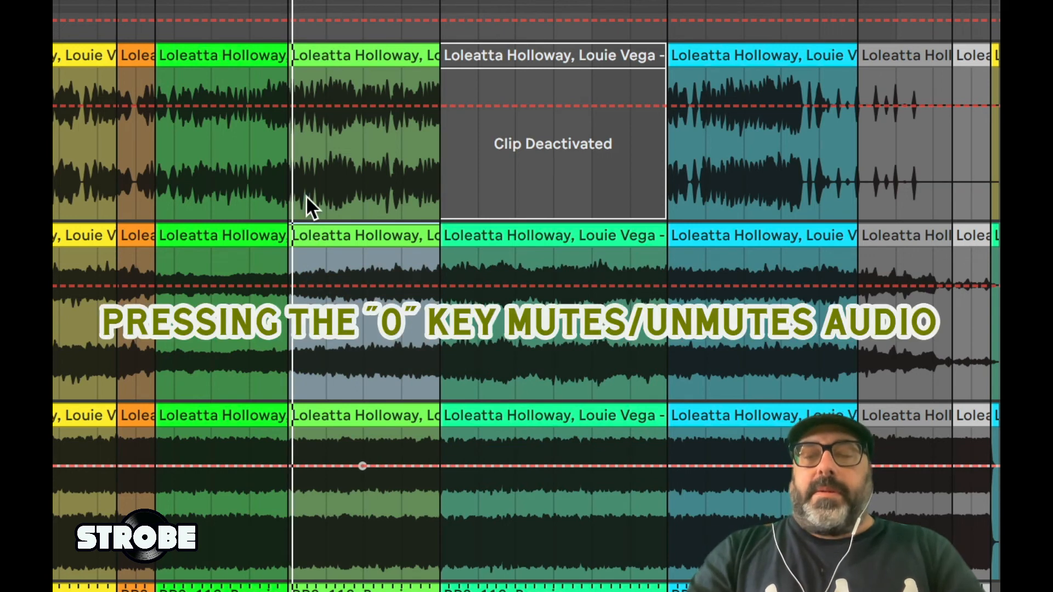
{"action": "key", "text": "0"}
{"action": "left_click", "coordinate": [301, 415]}
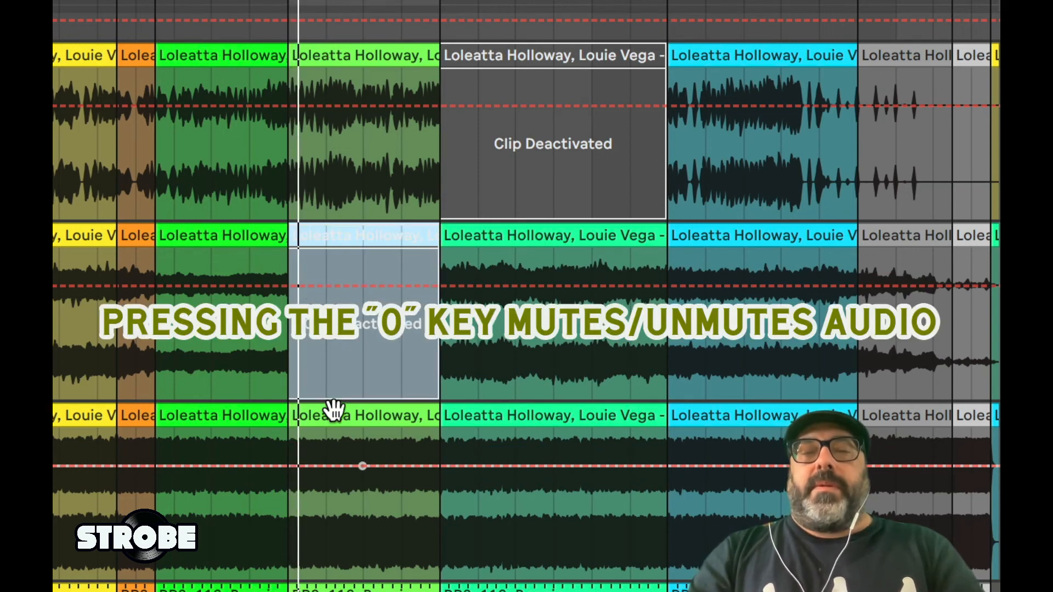
{"action": "key", "text": "0"}
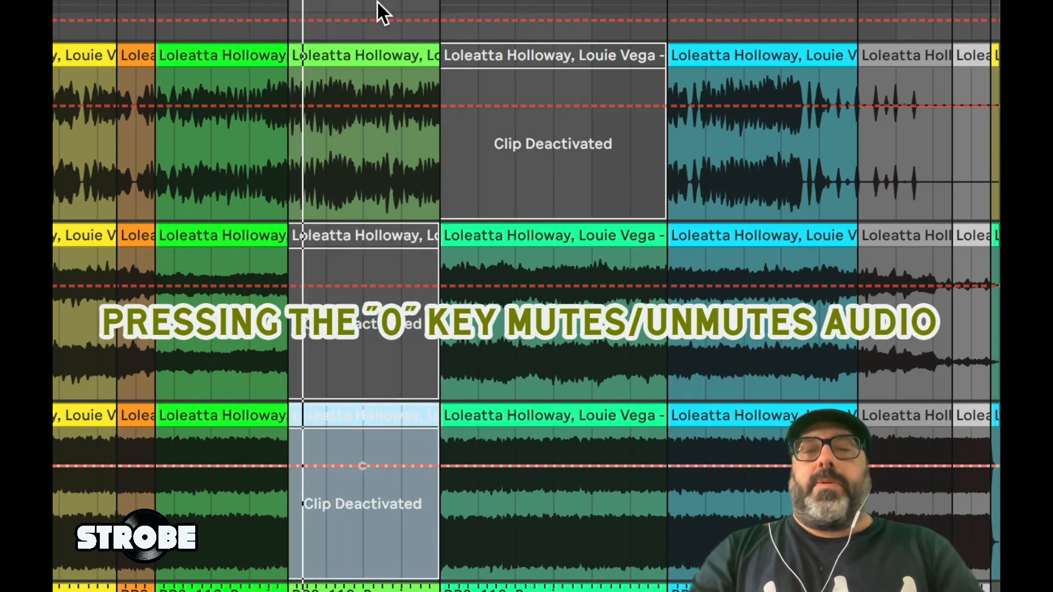
{"action": "left_click", "coordinate": [348, 236]}
{"action": "key", "text": "0"}
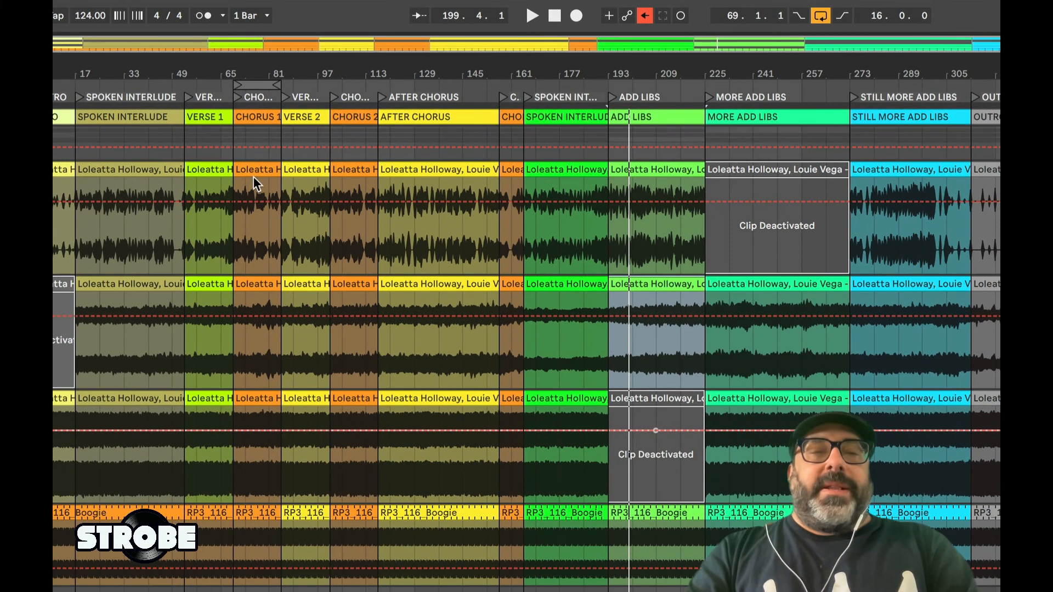
Play the CHORUS 1 section with the loop switched off and its range selected, and mute the DRUMS track.
{"action": "left_click", "coordinate": [259, 159]}
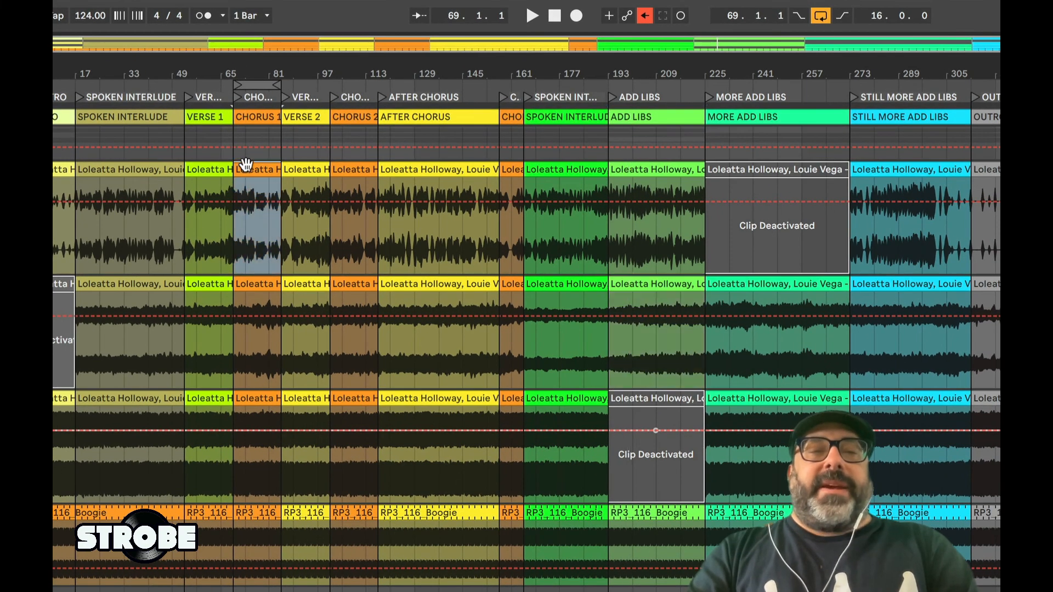
{"action": "key", "text": "super+l"}
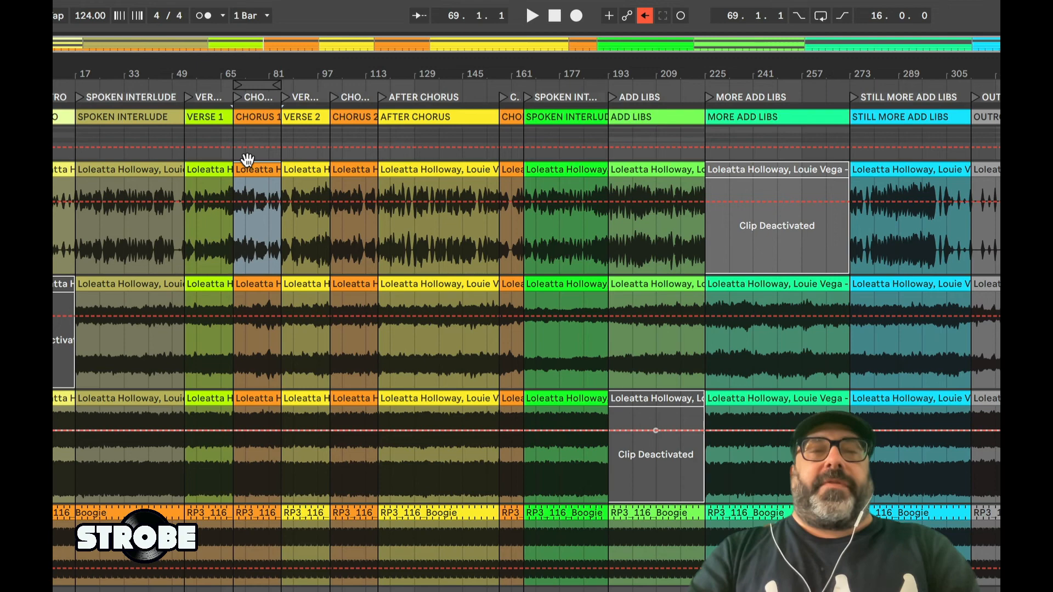
{"action": "left_click", "coordinate": [251, 86]}
{"action": "key", "text": "space"}
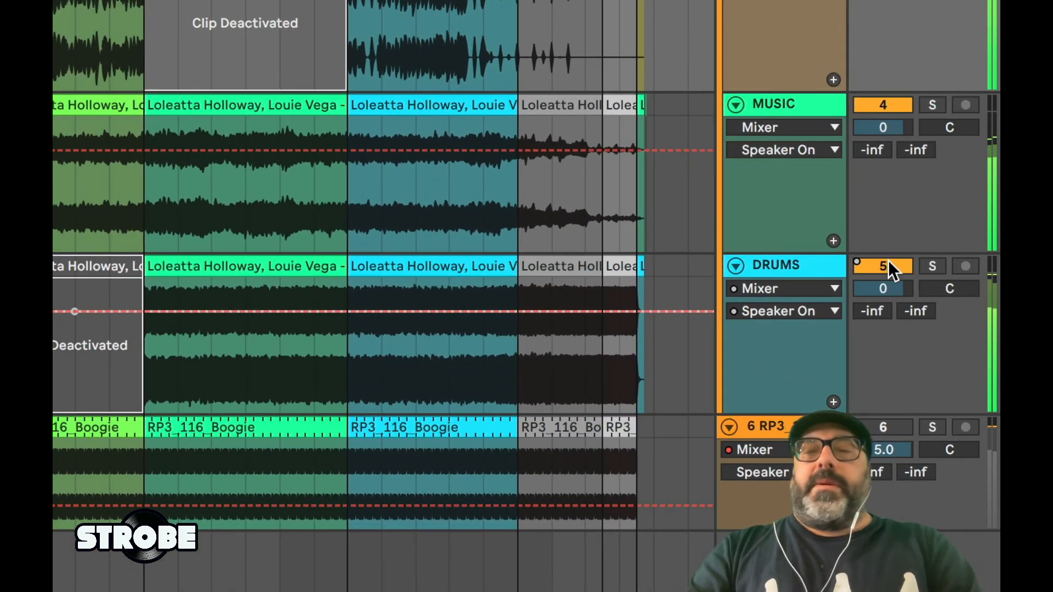
{"action": "left_click", "coordinate": [887, 264]}
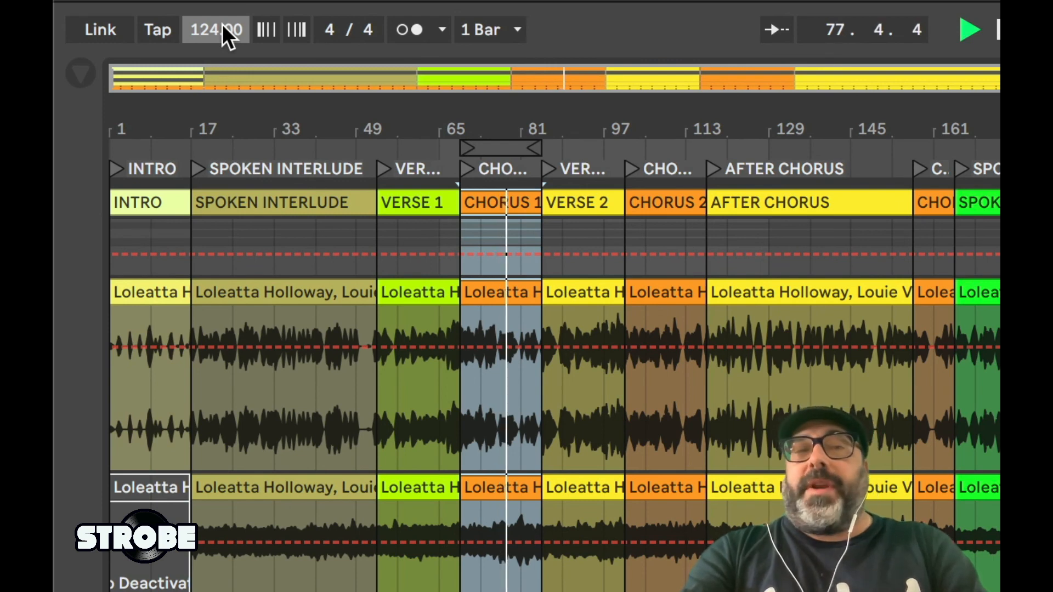
Set the tempo to 118 BPM and try muting the MUSIC track and the vocal track in turn during playback.
{"action": "type", "text": "118"}
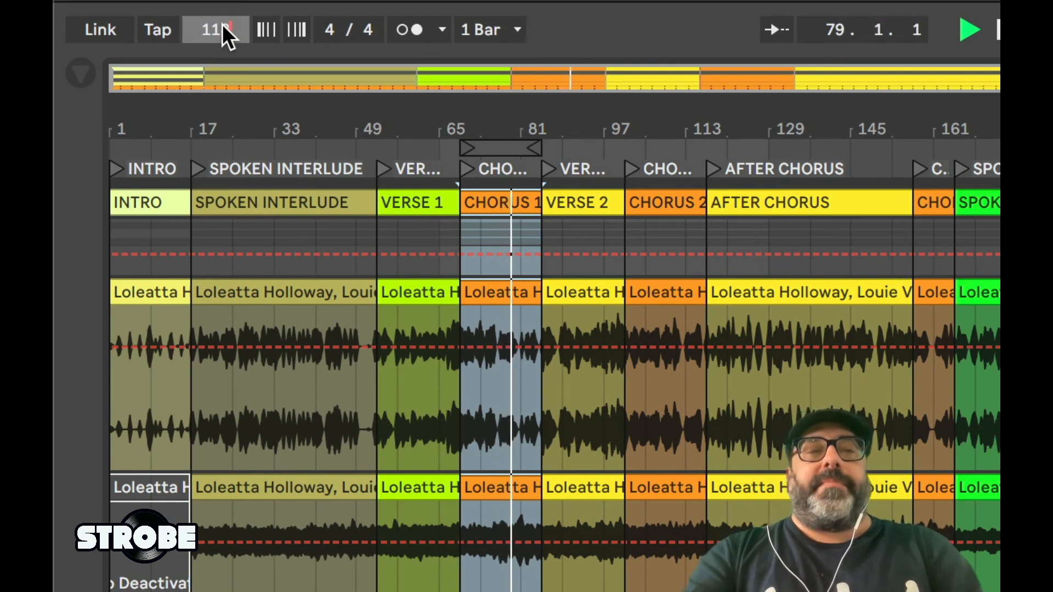
{"action": "key", "text": "Return"}
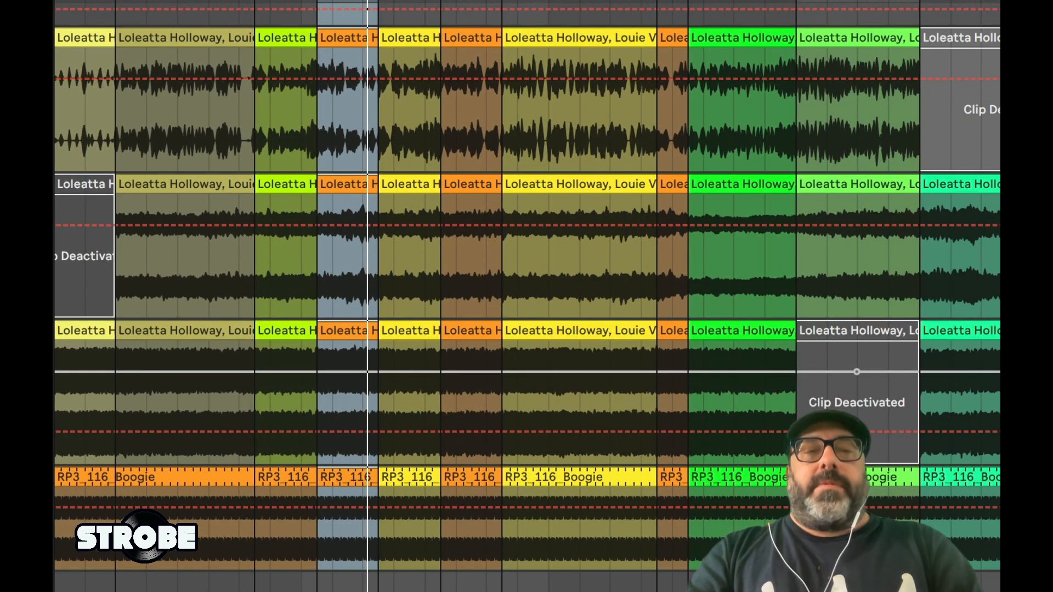
{"action": "key", "text": "F3"}
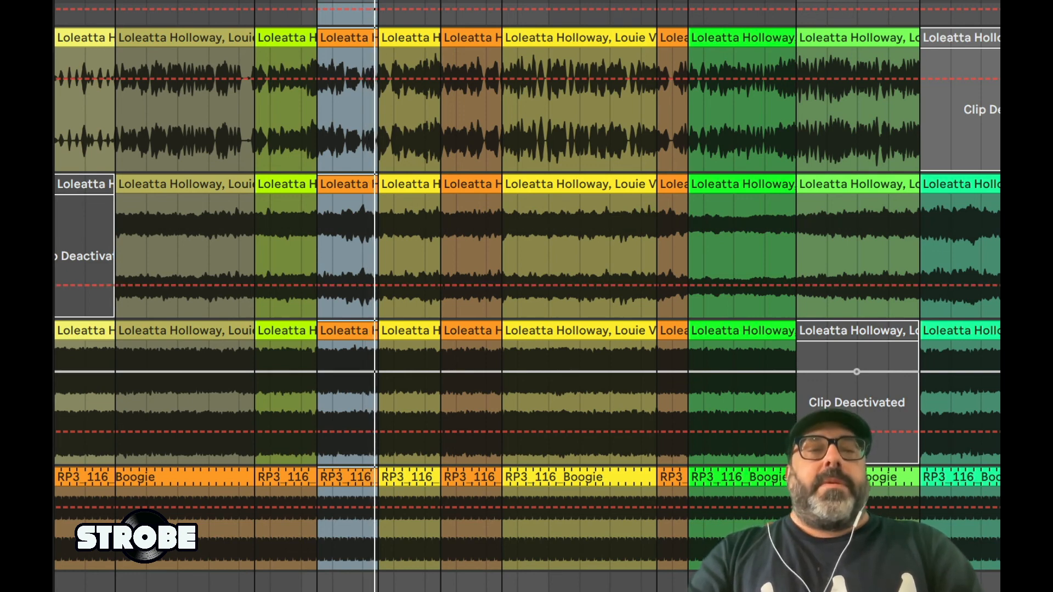
{"action": "key", "text": "F3"}
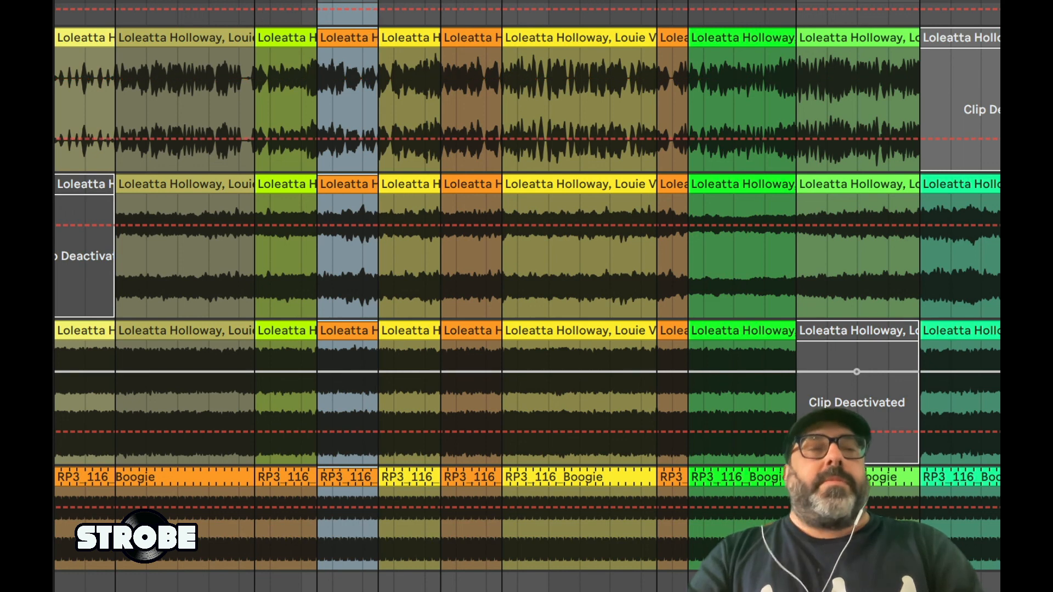